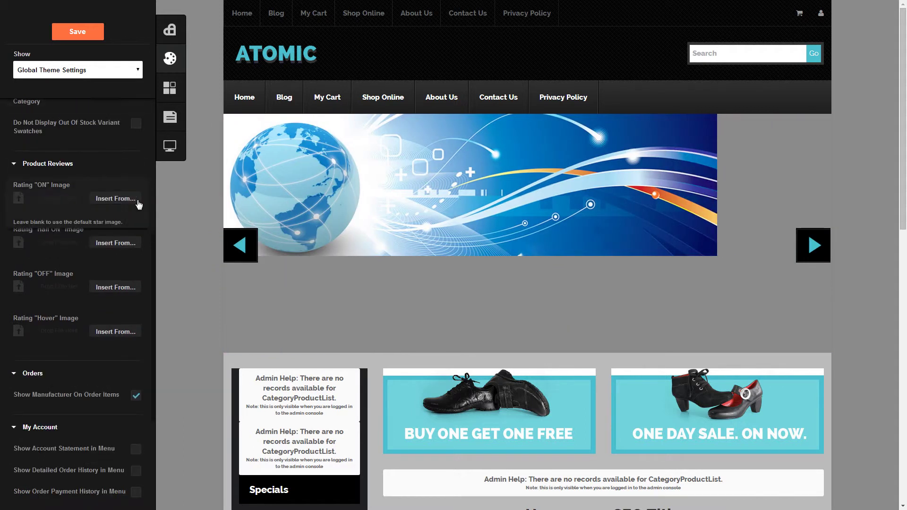
scroll(139, 204, "down", 2)
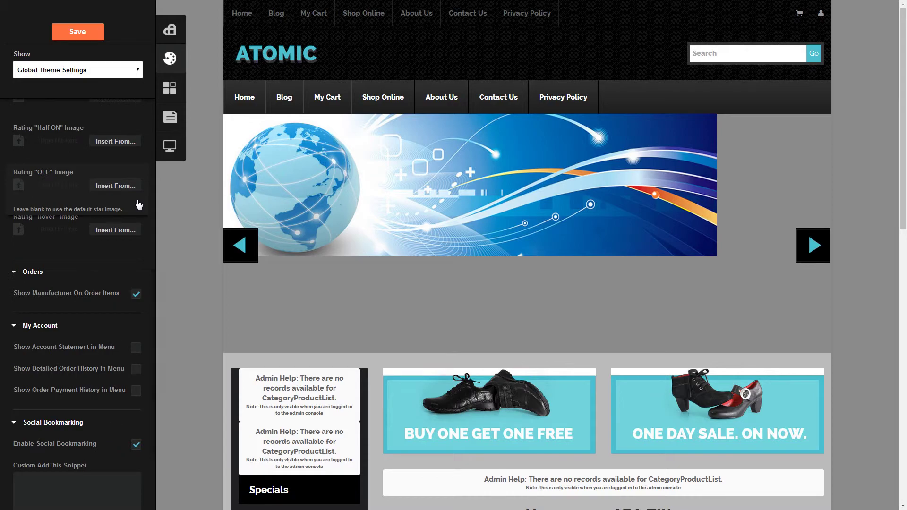
Step: Check the Product Reviews Rating 'ON' image Insert From options, closing the file chooser unused
scroll(138, 204, "up", 2)
left_click(16, 200)
left_click(888, 8)
left_click(121, 201)
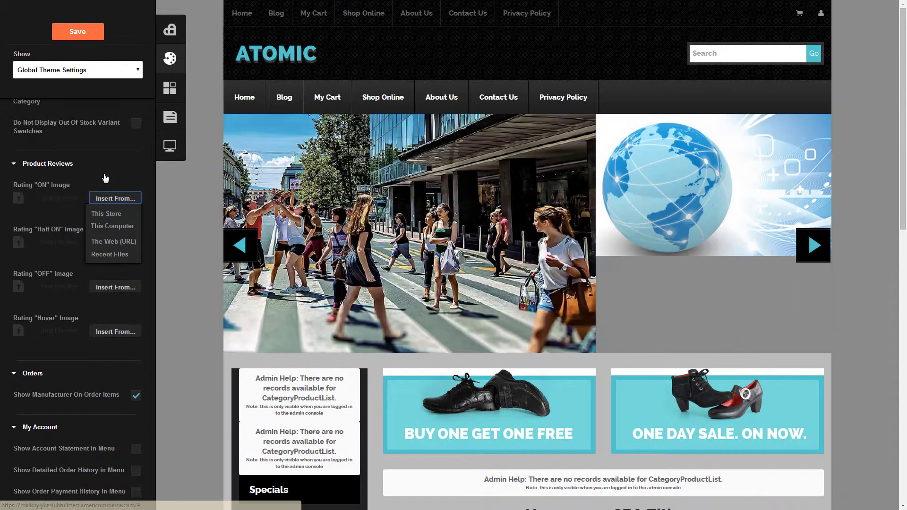
Step: Collapse Product Reviews and save the Atomic theme's Global Theme Settings
left_click(110, 177)
scroll(110, 179, "up", 1)
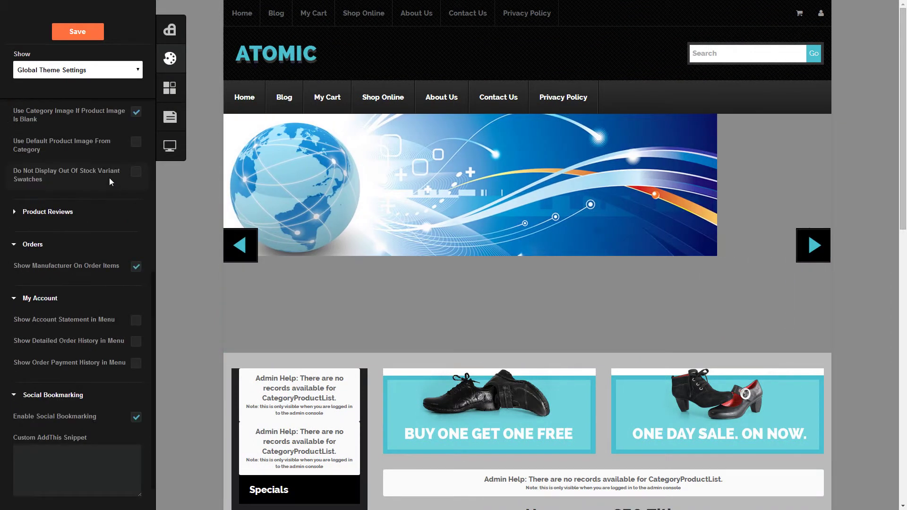
scroll(109, 180, "down", 2)
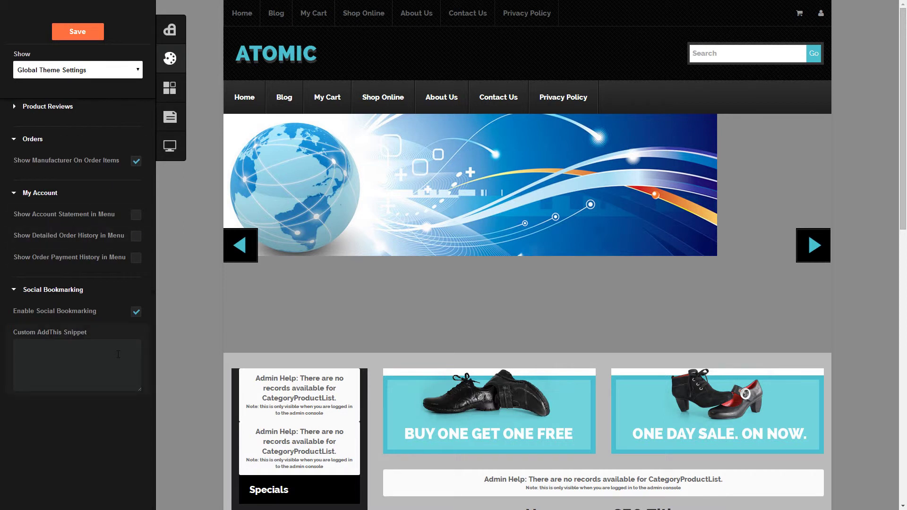
left_click(89, 37)
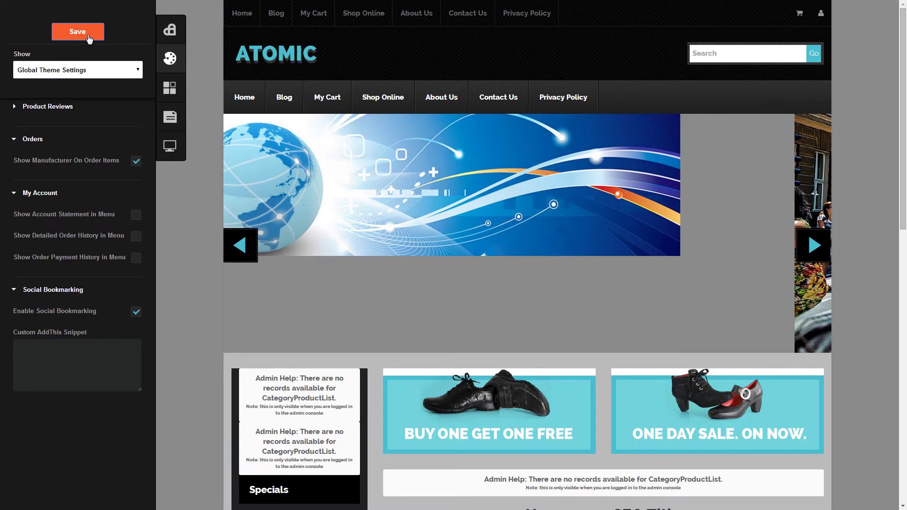
mouse_move(169, 94)
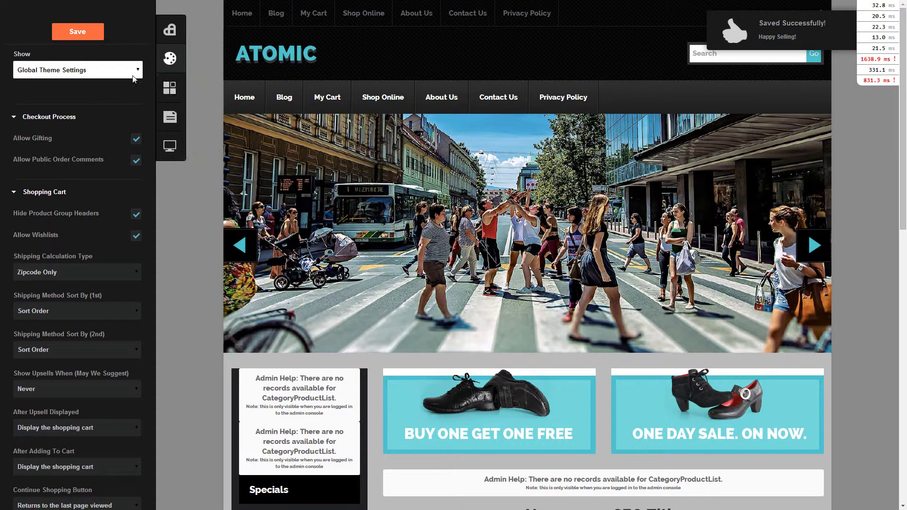
Step: Read the Home Page HTML template in the Theme Edit HTML Editor to the end, then close it
left_click(179, 41)
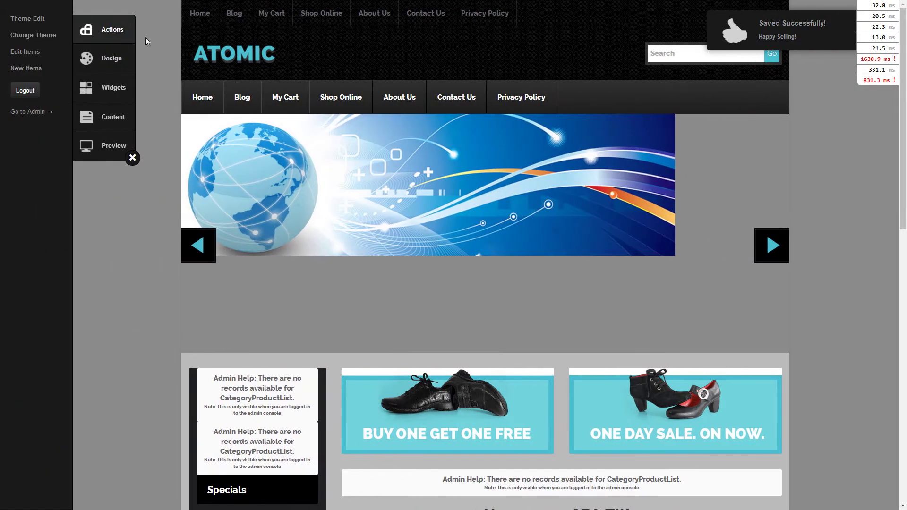
left_click(30, 24)
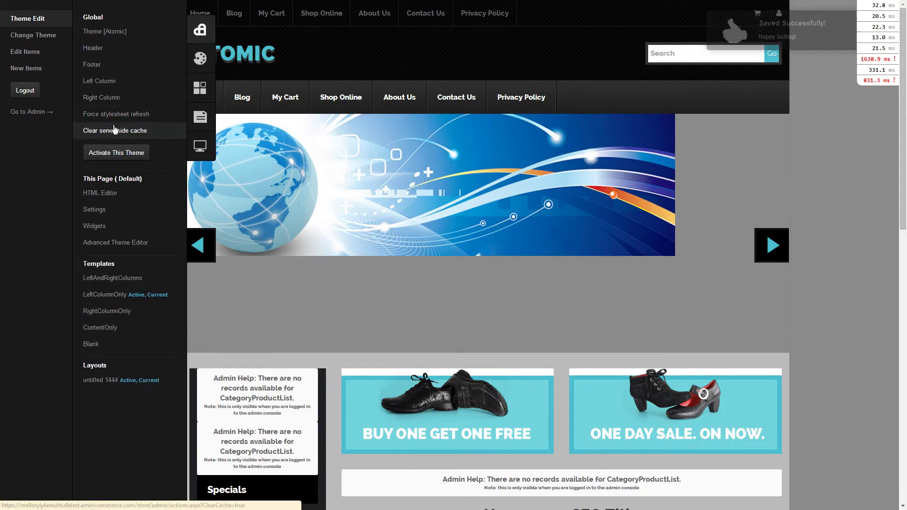
left_click(108, 194)
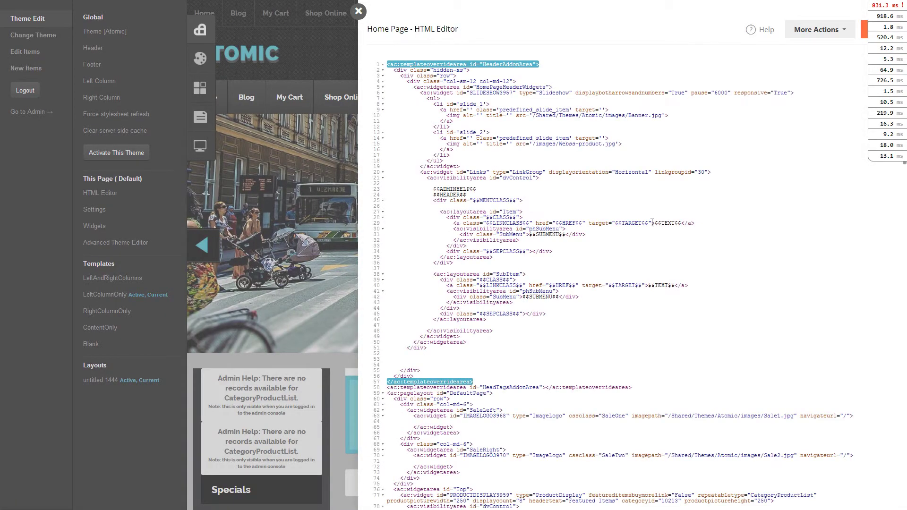
scroll(653, 226, "down", 15)
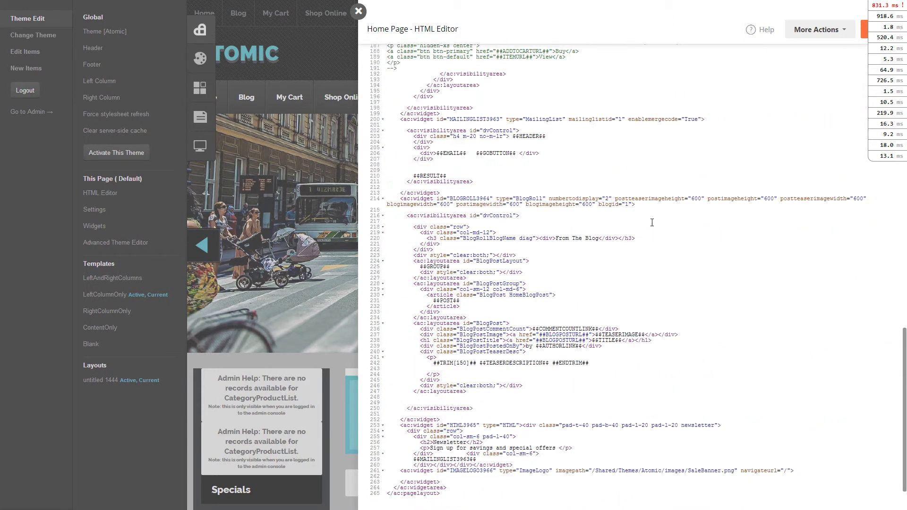
scroll(652, 222, "down", 5)
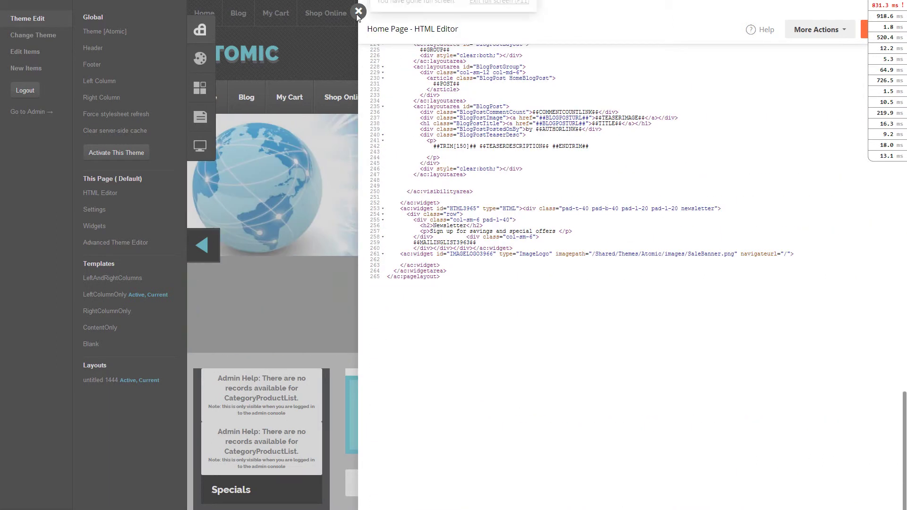
key("F11")
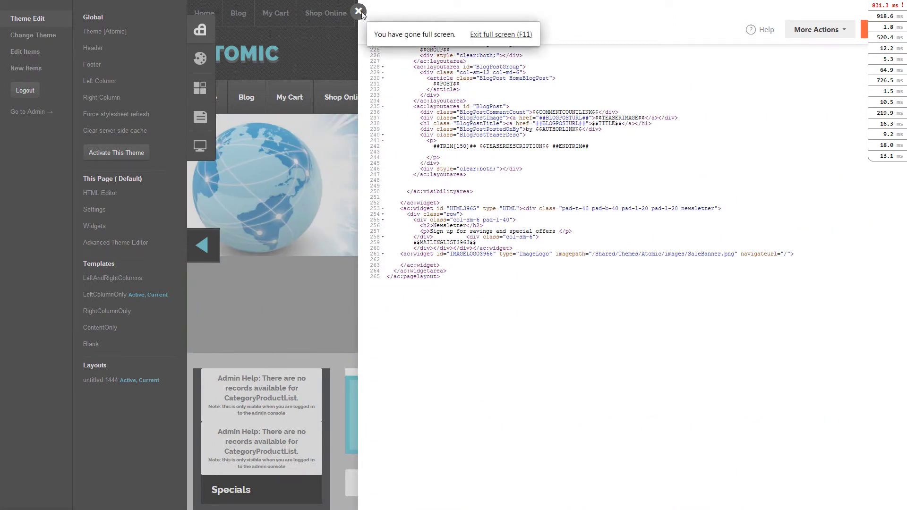
left_click(358, 11)
left_click(118, 49)
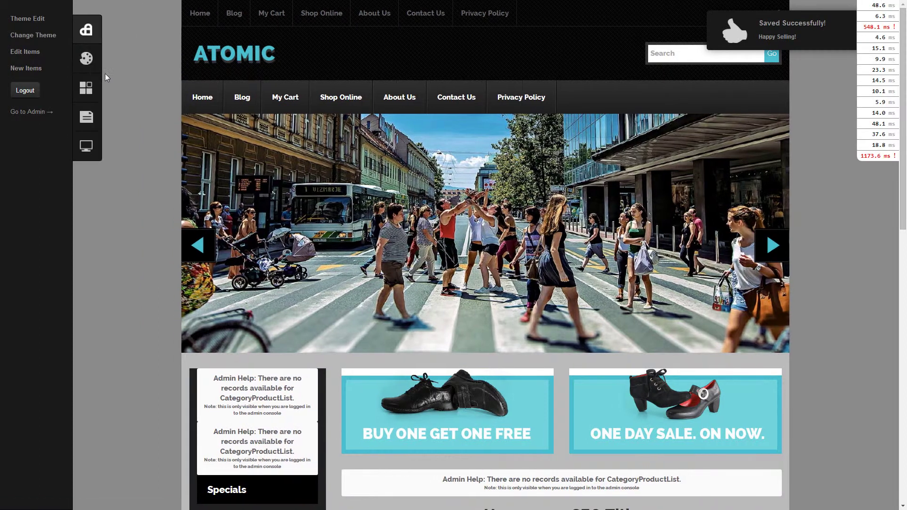
Step: Force a theme stylesheet refresh from Theme Edit and reactivate the Atomic theme
left_click(45, 19)
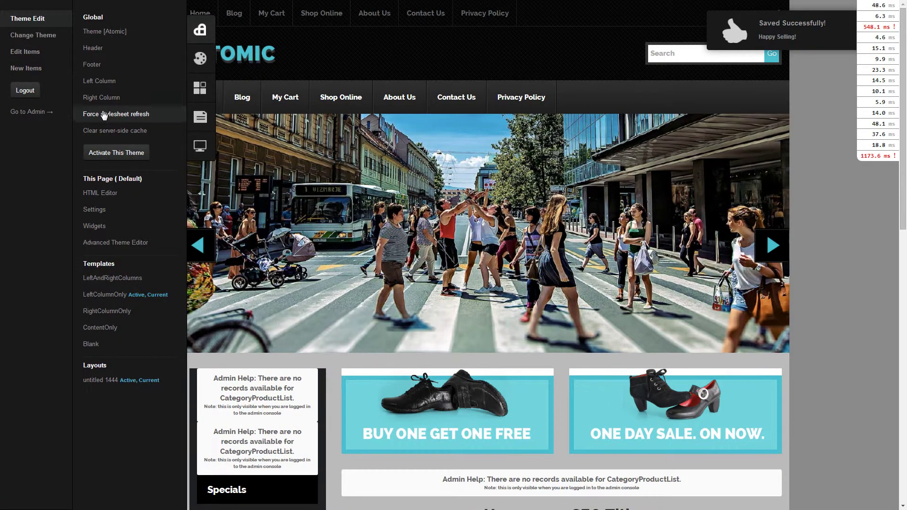
left_click(101, 134)
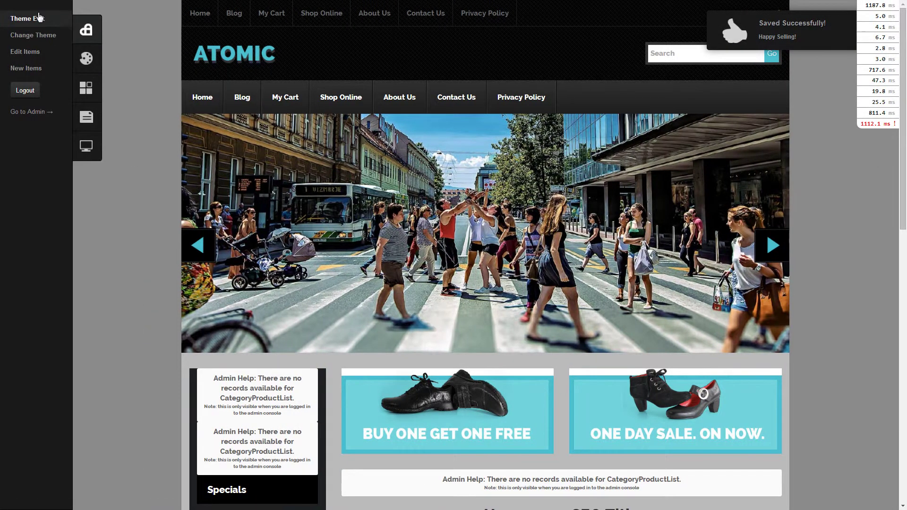
left_click(39, 18)
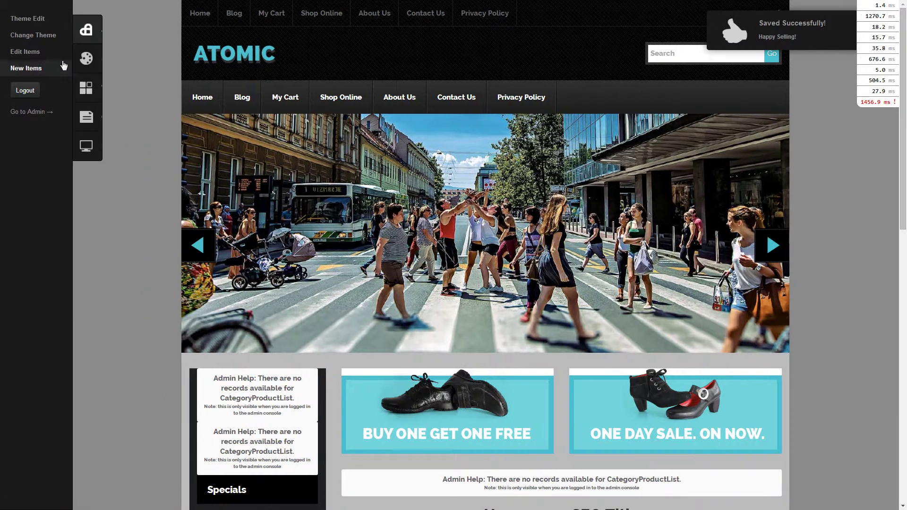
left_click(60, 24)
left_click(122, 217)
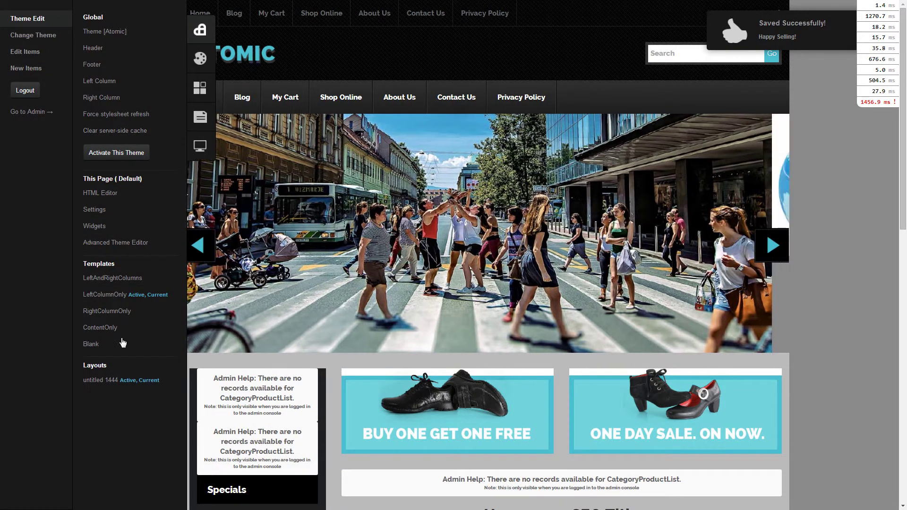
left_click(118, 158)
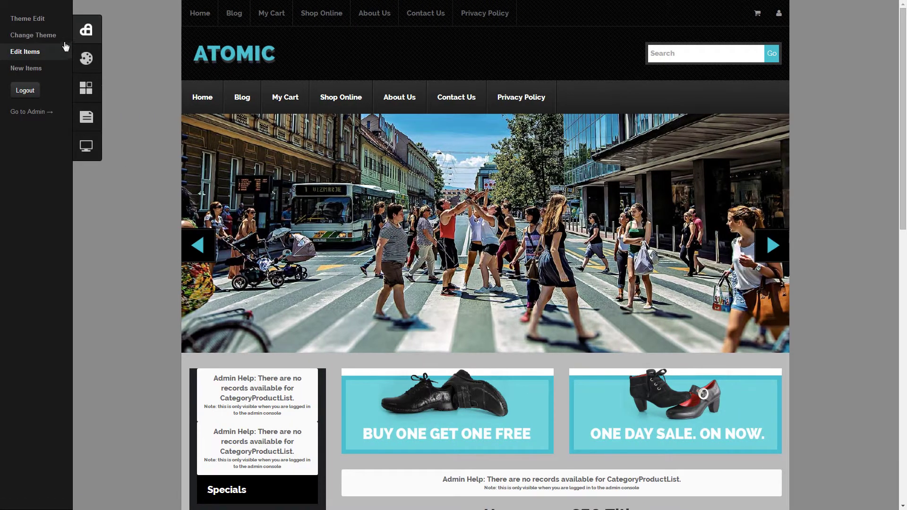
Step: Review the installed themes and the 54-theme Theme Store grid, then close the Theme Store
left_click(65, 35)
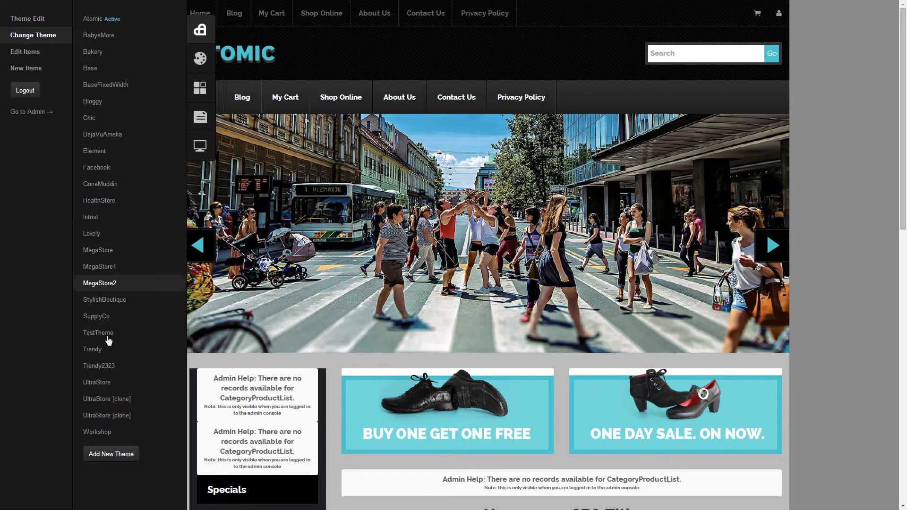
left_click(118, 455)
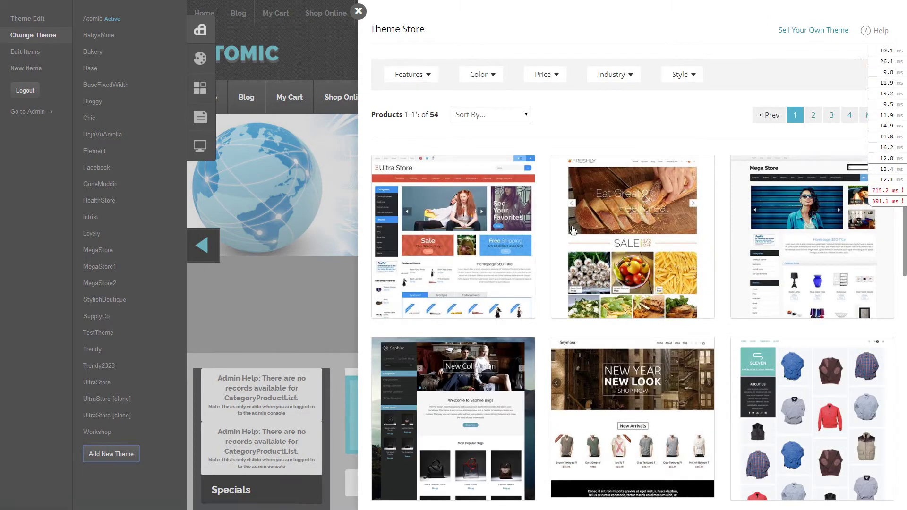
scroll(573, 230, "down", 8)
scroll(574, 230, "up", 8)
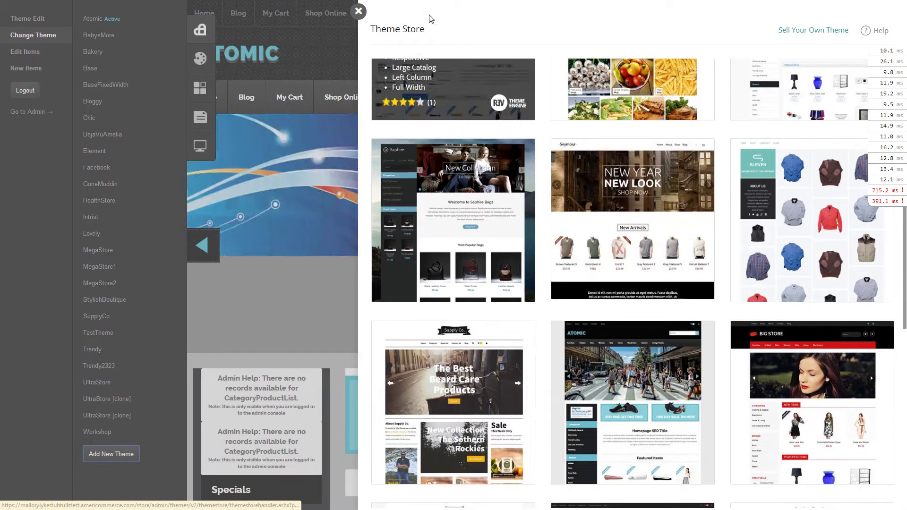
left_click(360, 15)
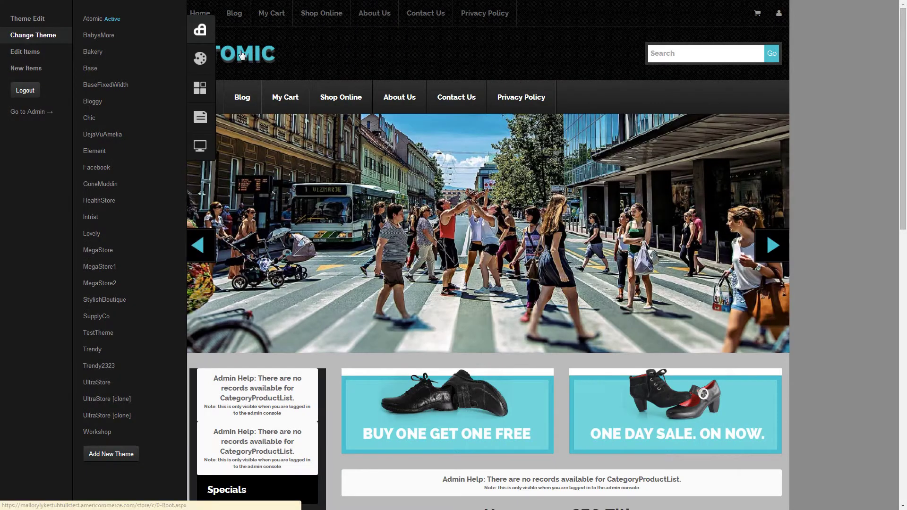
Step: Open the Store Text entries from Edit Items and close them again
left_click(40, 54)
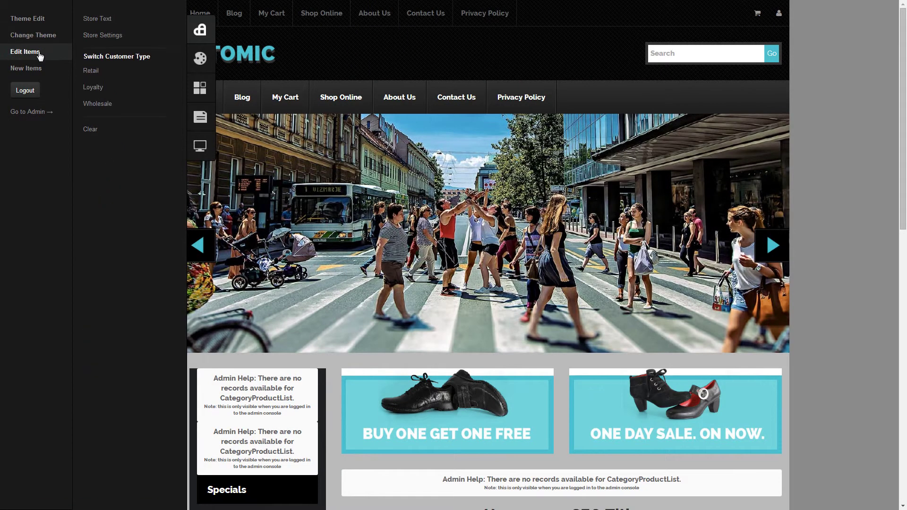
left_click(116, 22)
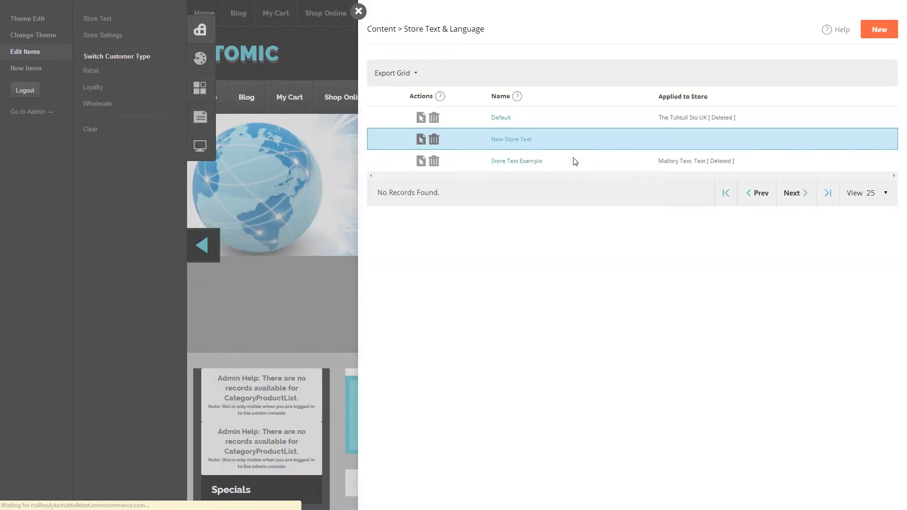
left_click(358, 11)
Step: Preview the store as a Retail customer and show the New Items choices
left_click(124, 73)
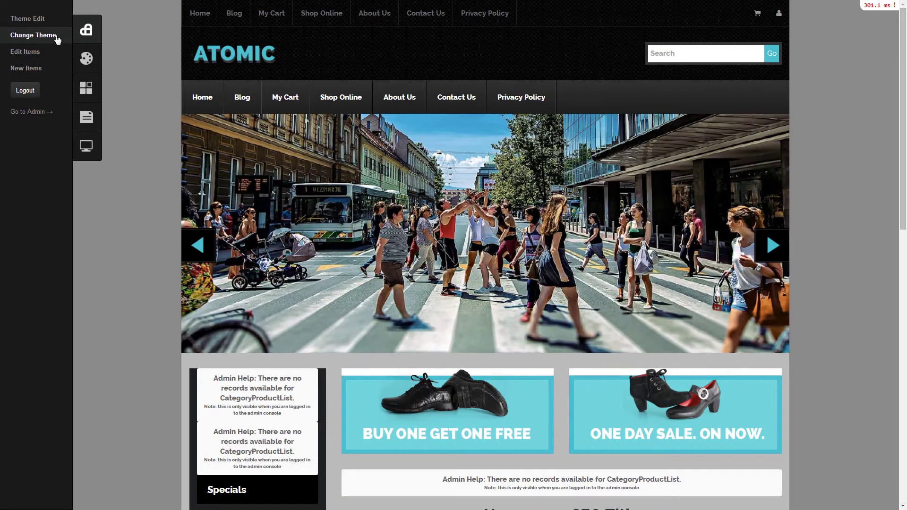
left_click(45, 72)
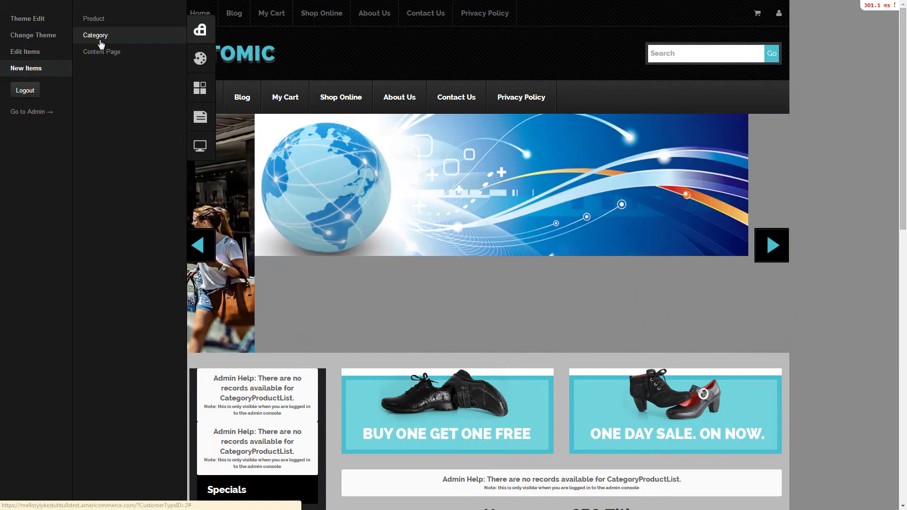
mouse_move(206, 68)
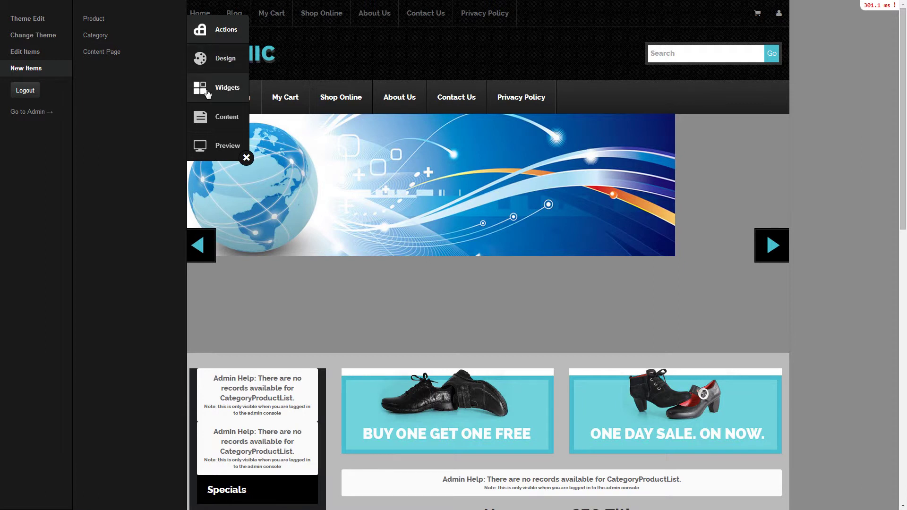
Step: Switch the homepage into widget editing mode and scroll through the layout
left_click(208, 92)
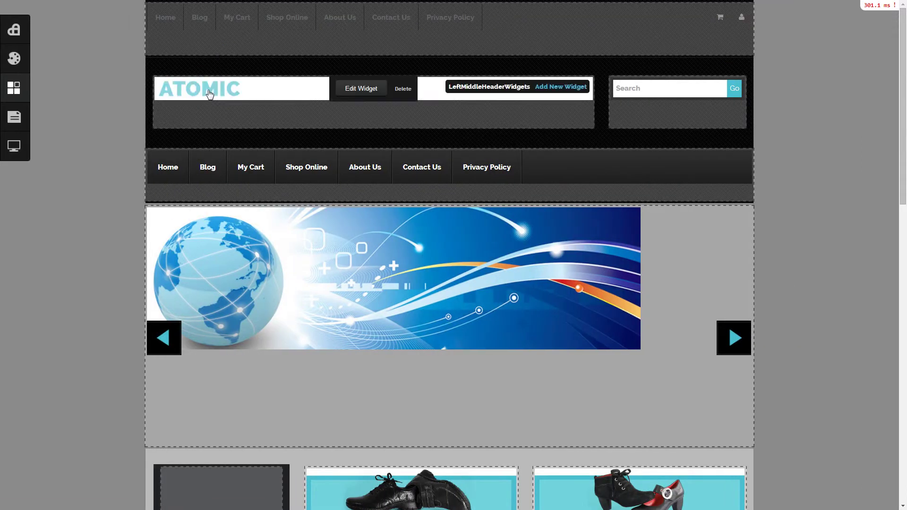
scroll(209, 91, "down", 9)
scroll(211, 94, "down", 7)
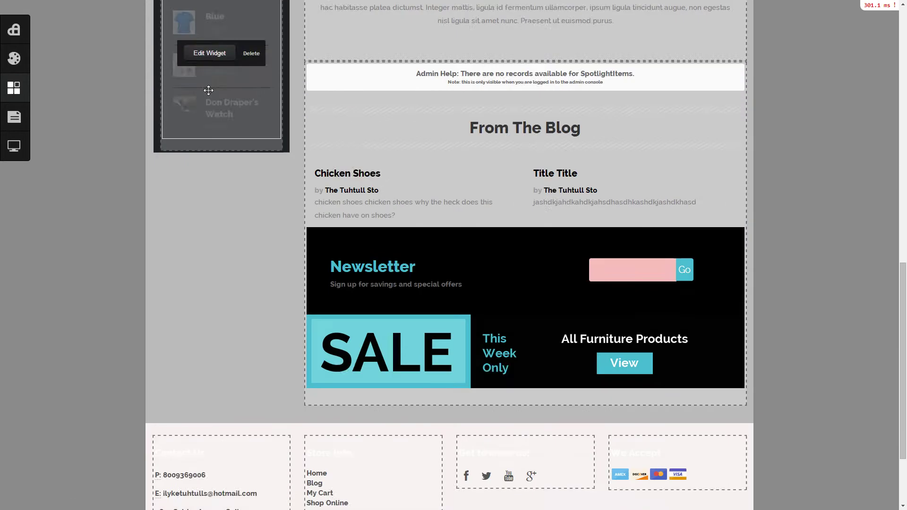
mouse_move(21, 95)
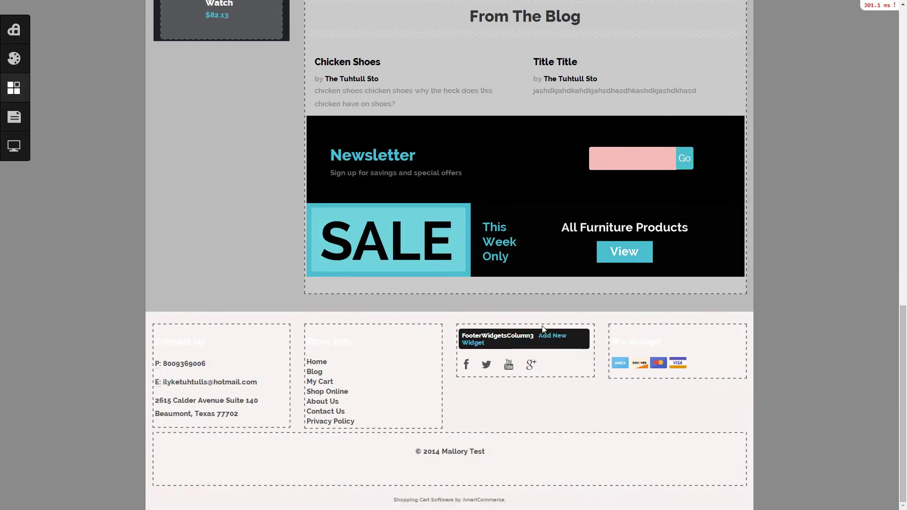
mouse_move(707, 371)
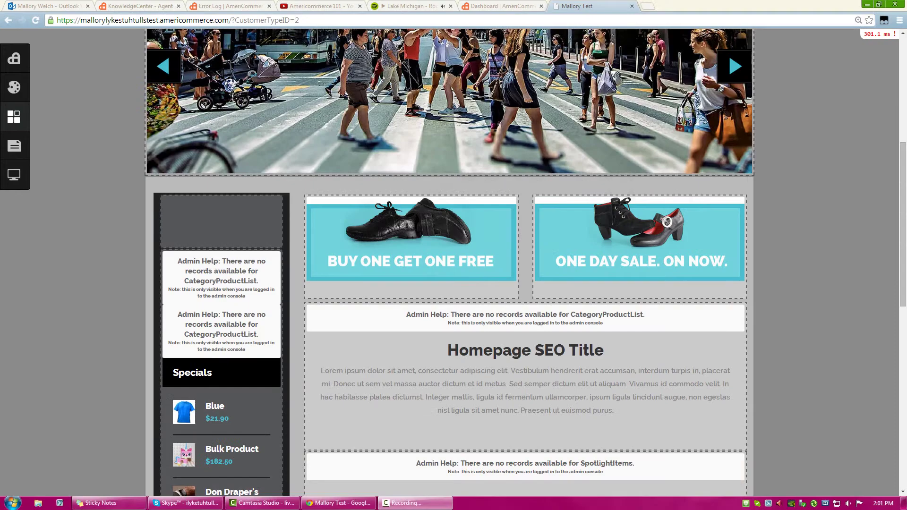
Step: Go full screen and open the SaleLeft image widget's settings in the Widget Editor
key("F11")
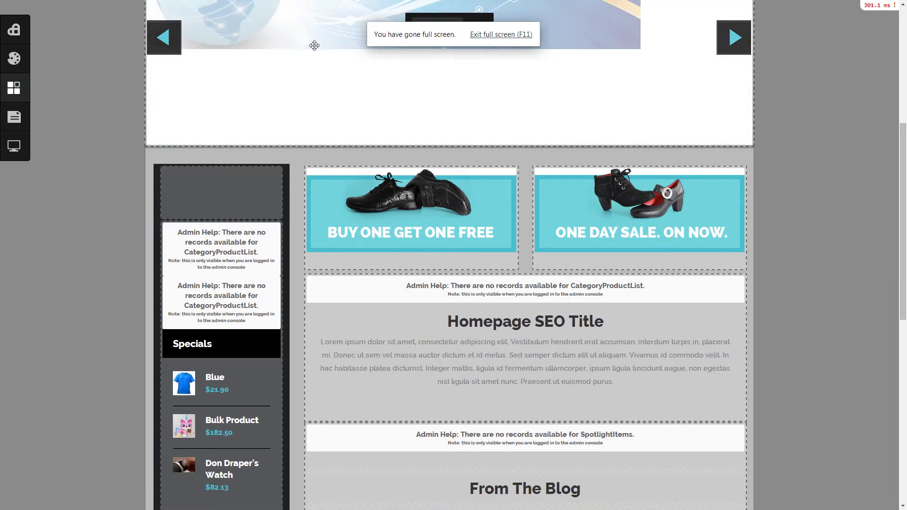
mouse_move(21, 85)
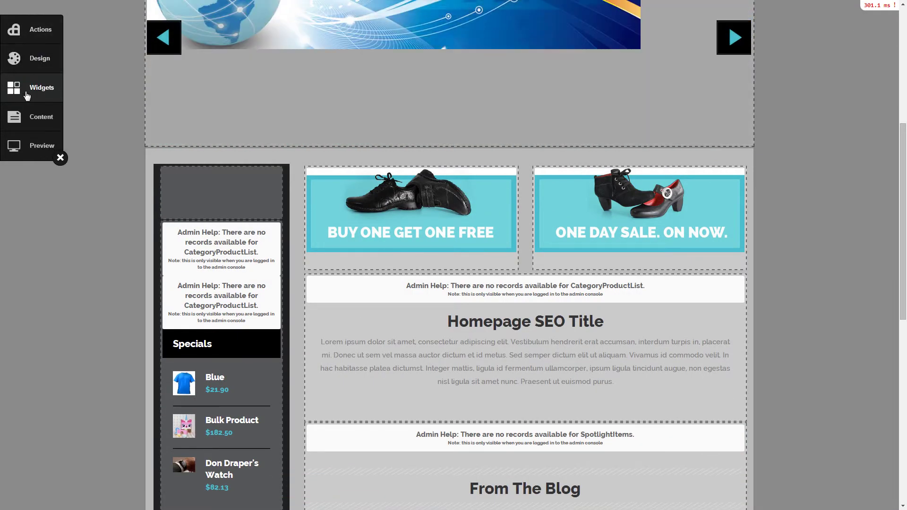
mouse_move(327, 256)
left_click(382, 219)
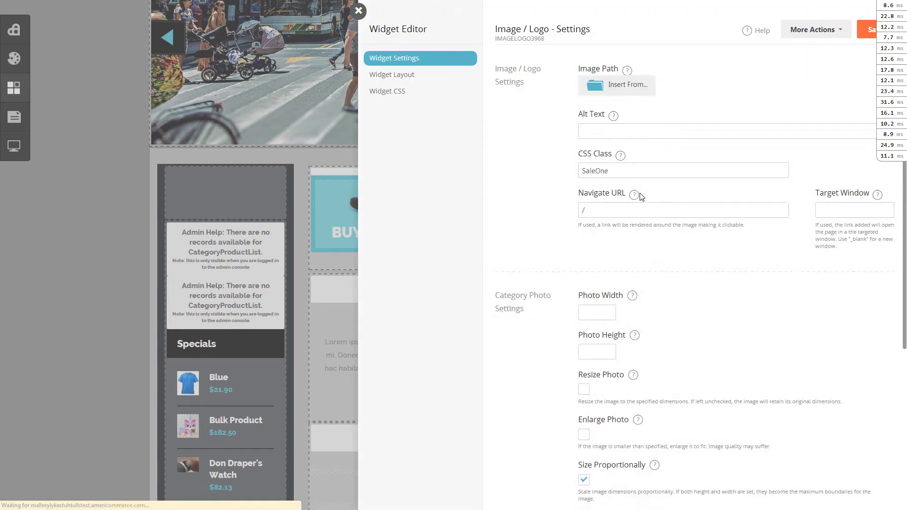
Step: Replace Sale1.jpg with banner6.jpg from This Store and save the SaleLeft widget
left_click(737, 158)
left_click(719, 199)
left_click(629, 118)
left_click(610, 142)
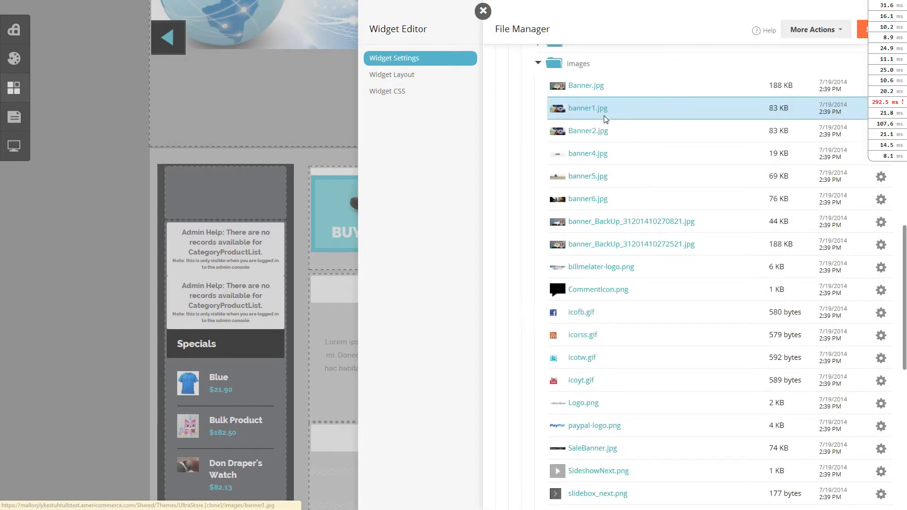
left_click(579, 205)
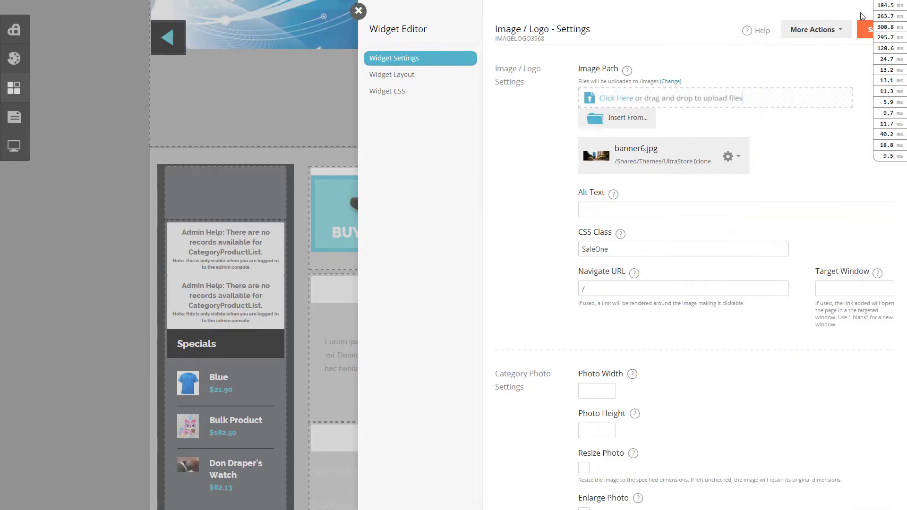
left_click(864, 35)
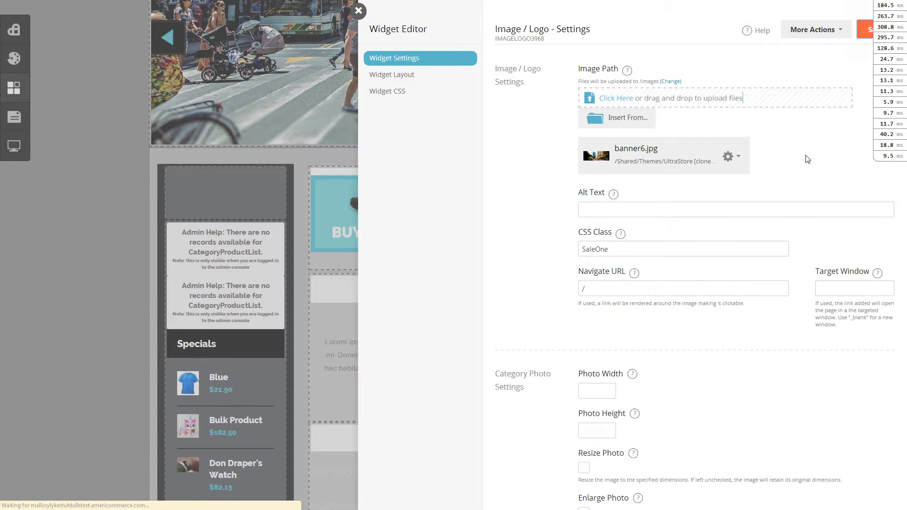
Step: Look over the saved SaleLeft settings and close the Widget Editor
scroll(788, 191, "down", 5)
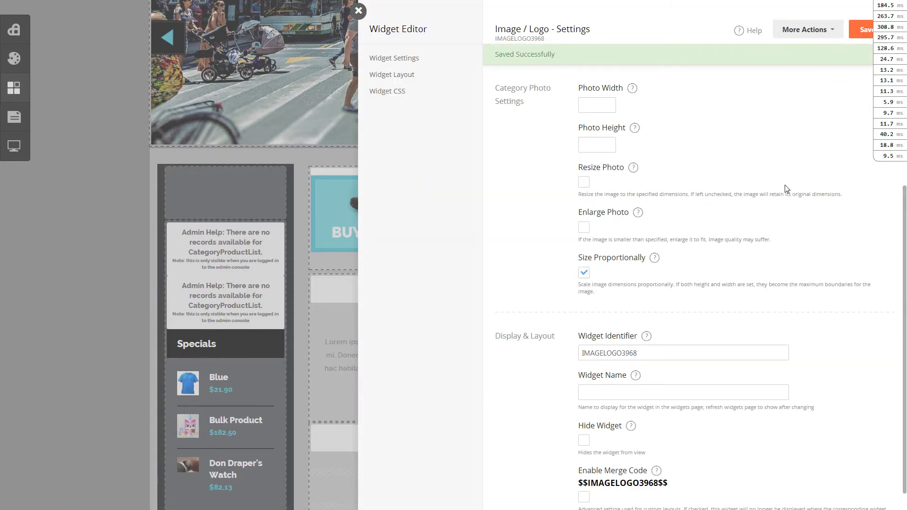
scroll(787, 189, "up", 4)
scroll(787, 189, "down", 4)
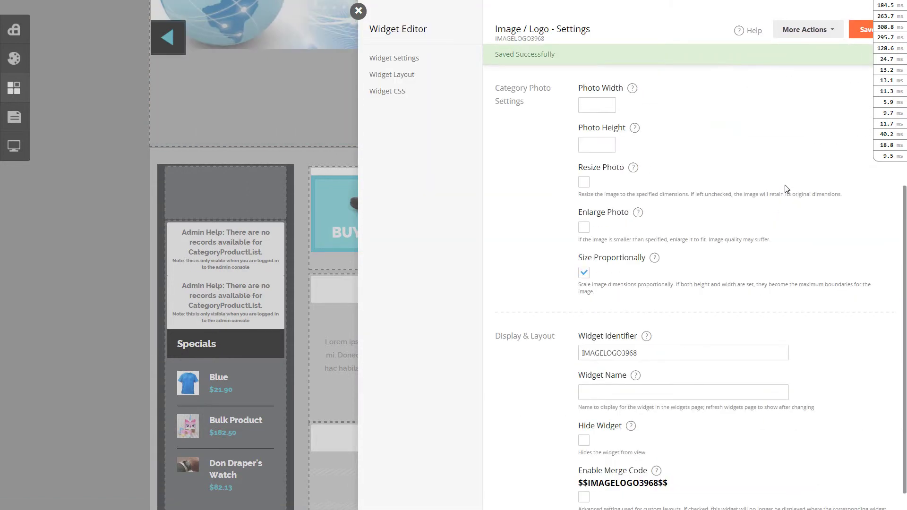
scroll(787, 189, "down", 1)
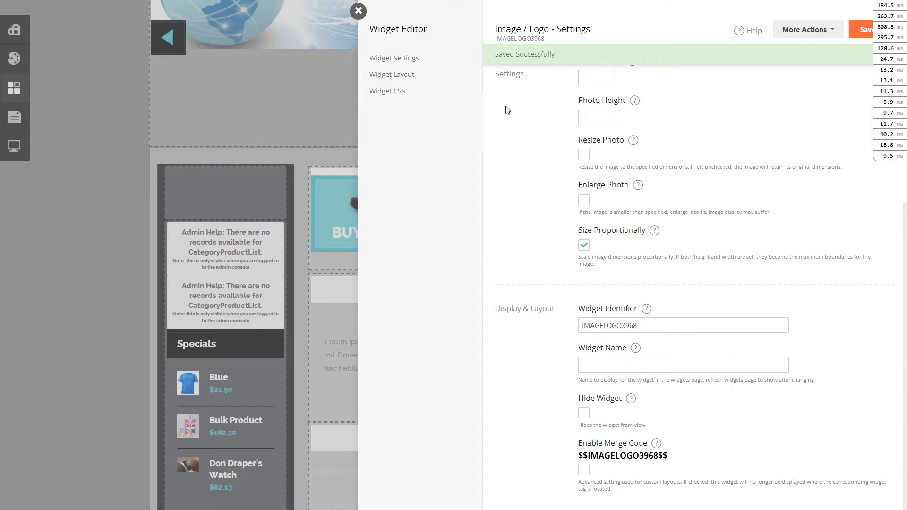
left_click(359, 11)
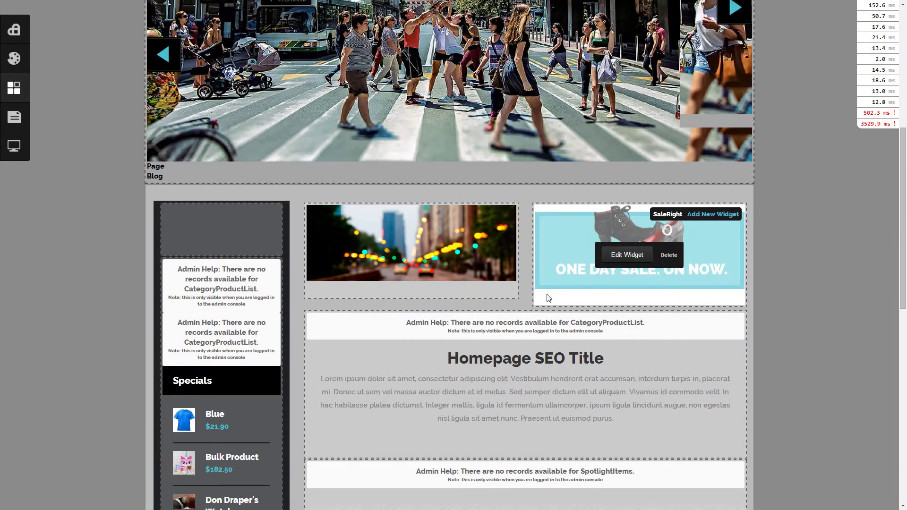
Step: Replace the Homepage SEO Title widget's text with 'Test text text' and save it
scroll(548, 298, "down", 3)
scroll(547, 293, "down", 1)
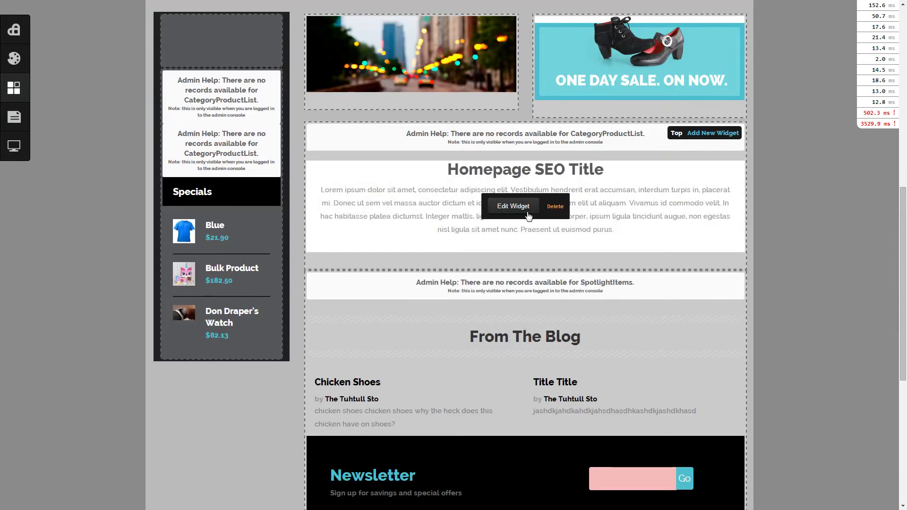
left_click(525, 212)
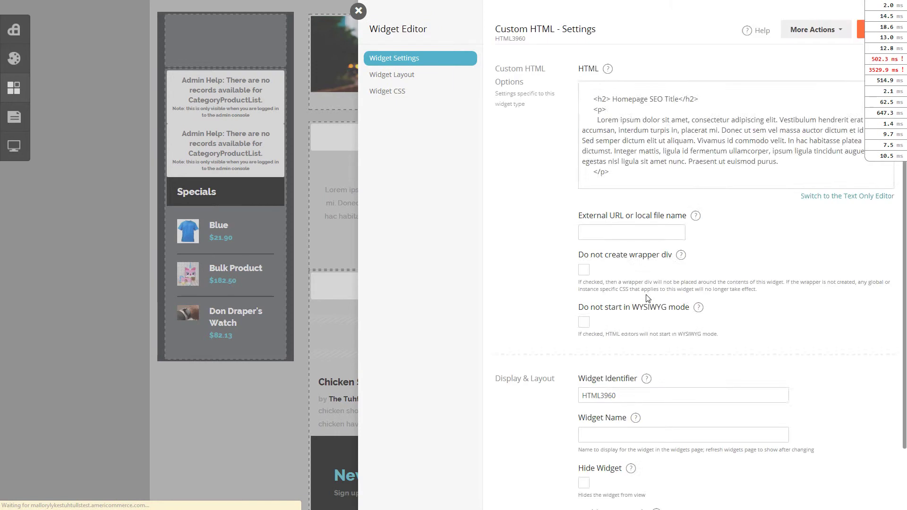
left_click_drag(716, 197, 410, 107)
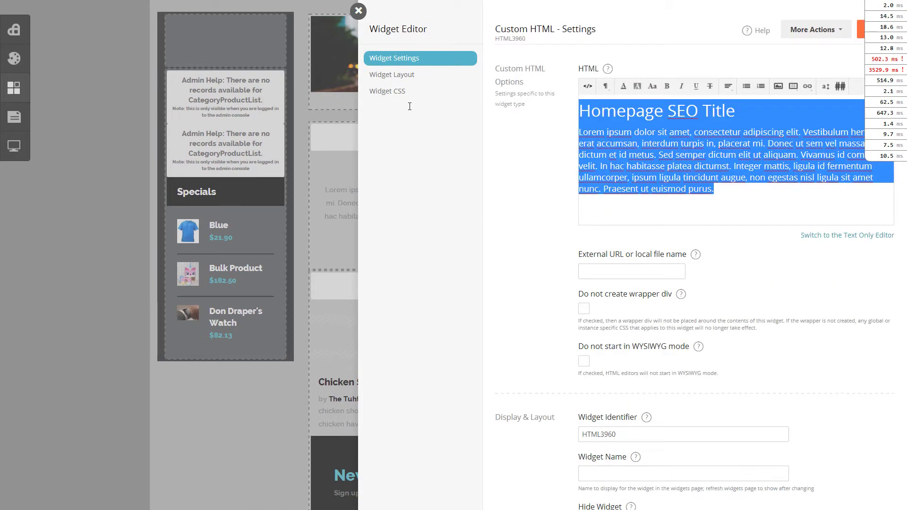
type("Test text text")
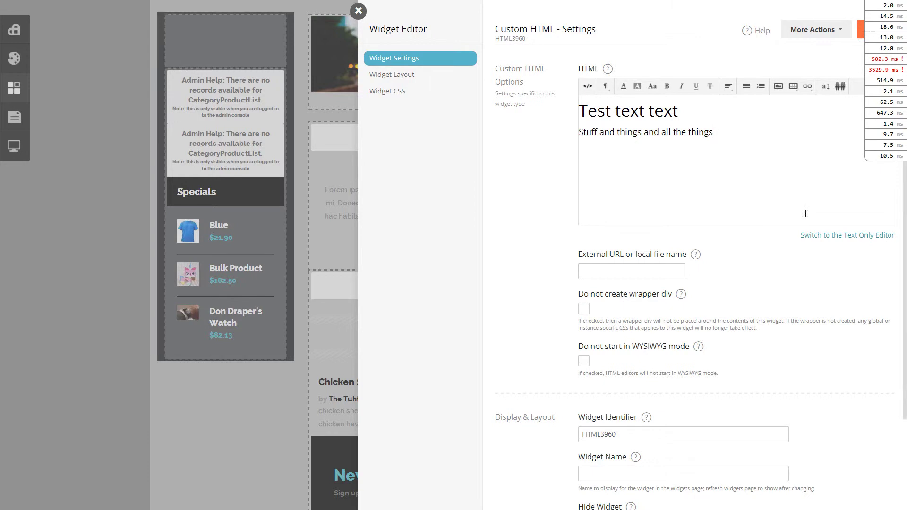
scroll(743, 239, "down", 2)
left_click(857, 35)
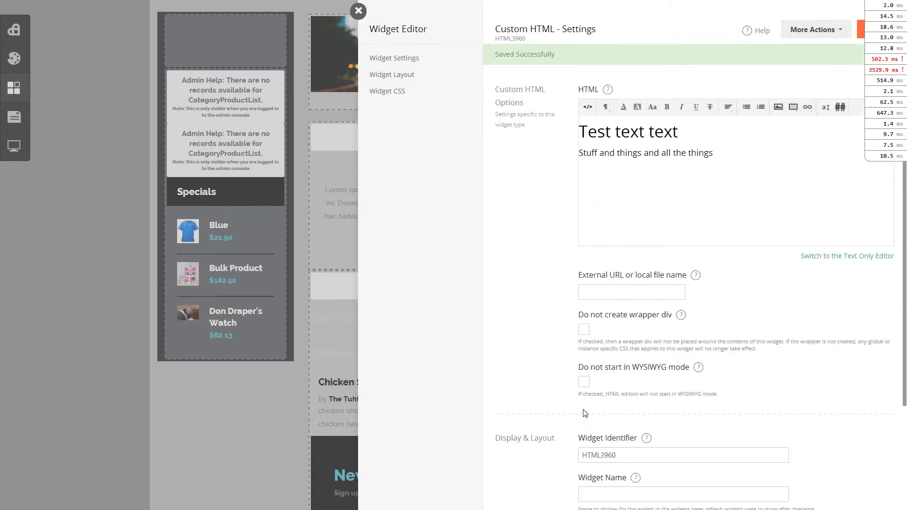
Step: Tick Hide Widget on the SEO widget, save, and close the Widget Editor
scroll(562, 378, "down", 2)
left_click(584, 414)
key("F11")
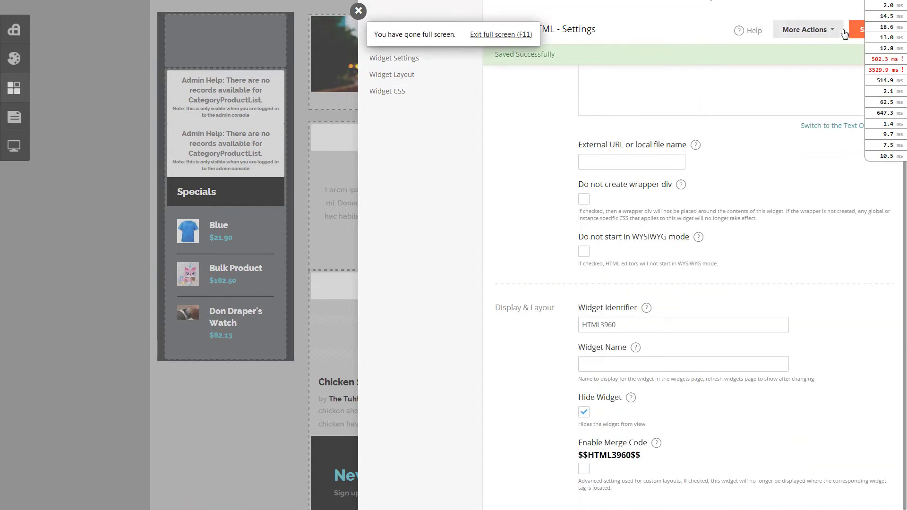
left_click(857, 30)
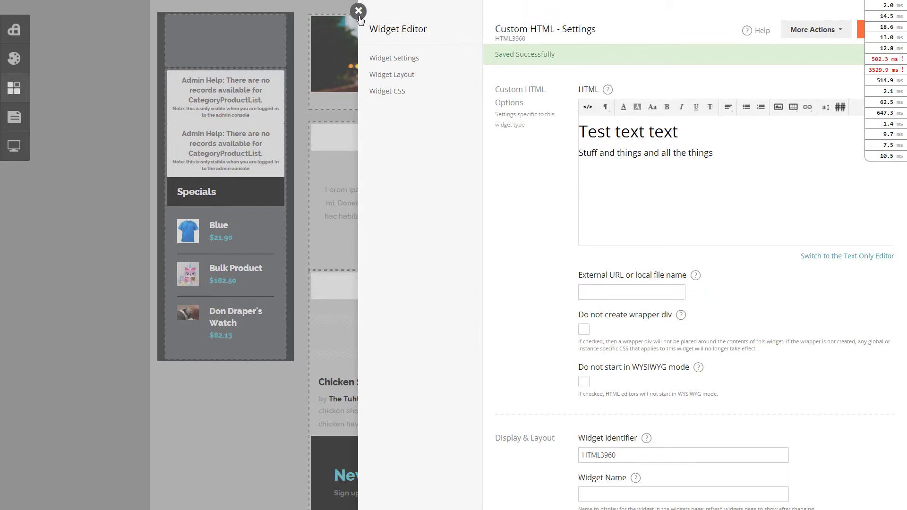
left_click(359, 14)
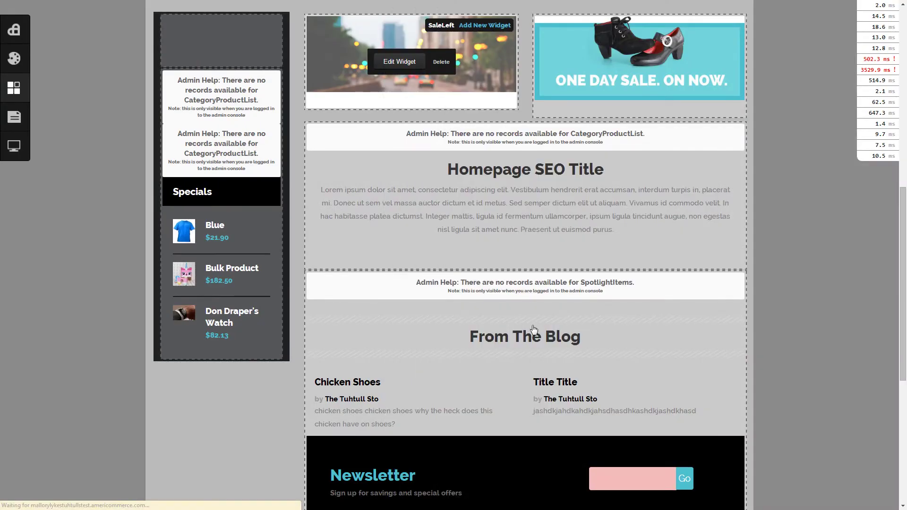
scroll(535, 321, "down", 1)
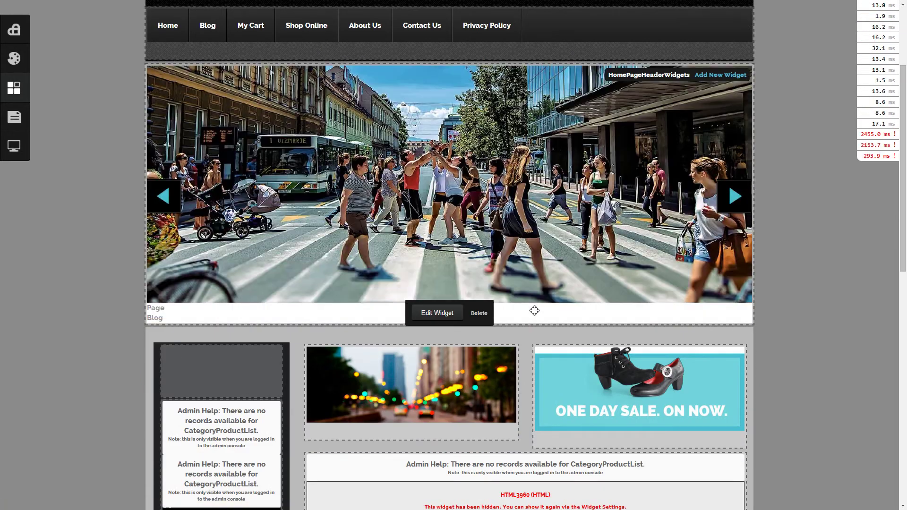
scroll(534, 310, "down", 4)
scroll(525, 407, "down", 5)
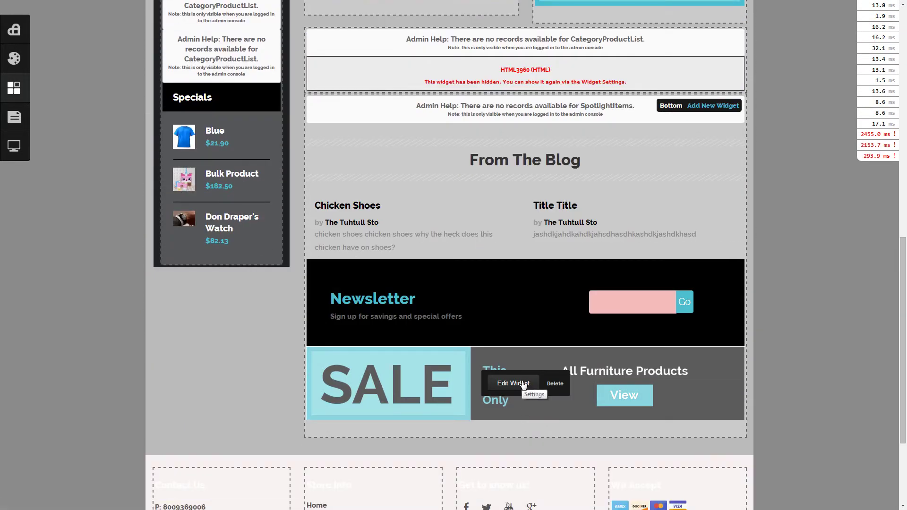
Step: Remove SaleBanner.png from the SALE Image/Logo widget and save it
left_click(513, 384)
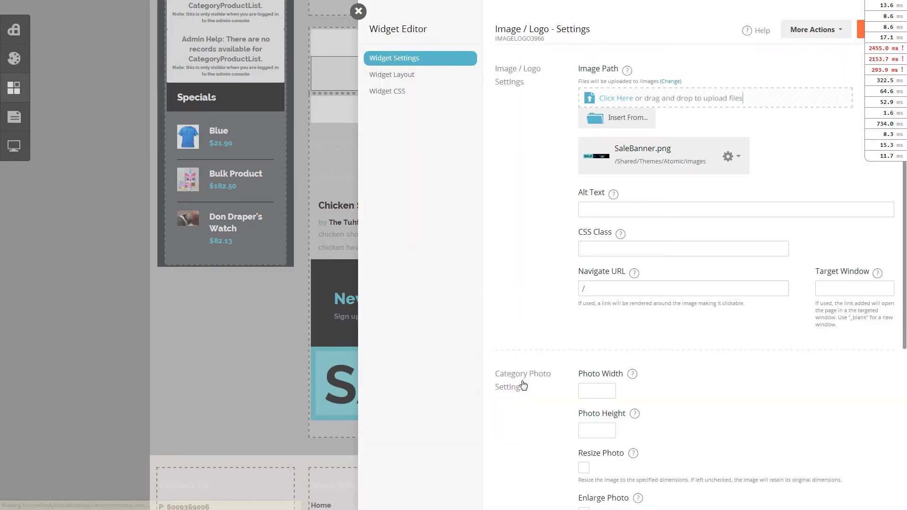
left_click(731, 156)
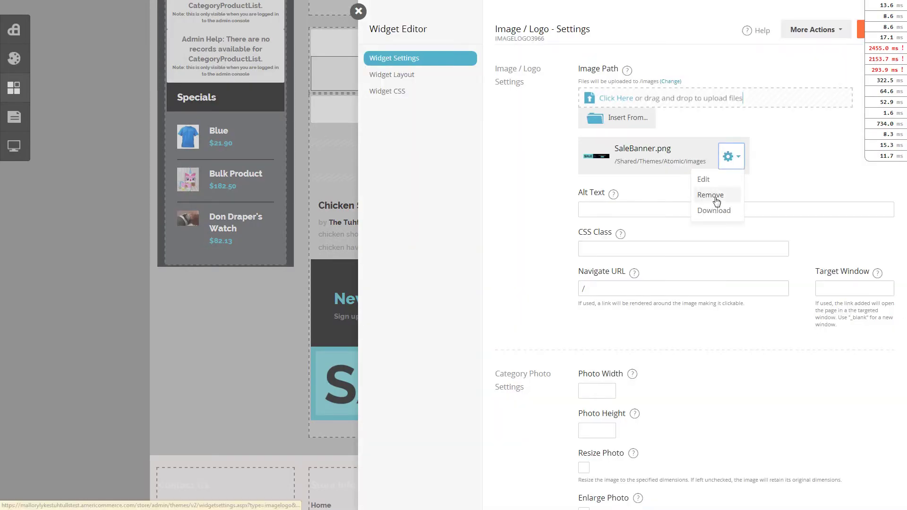
left_click(711, 195)
left_click(861, 34)
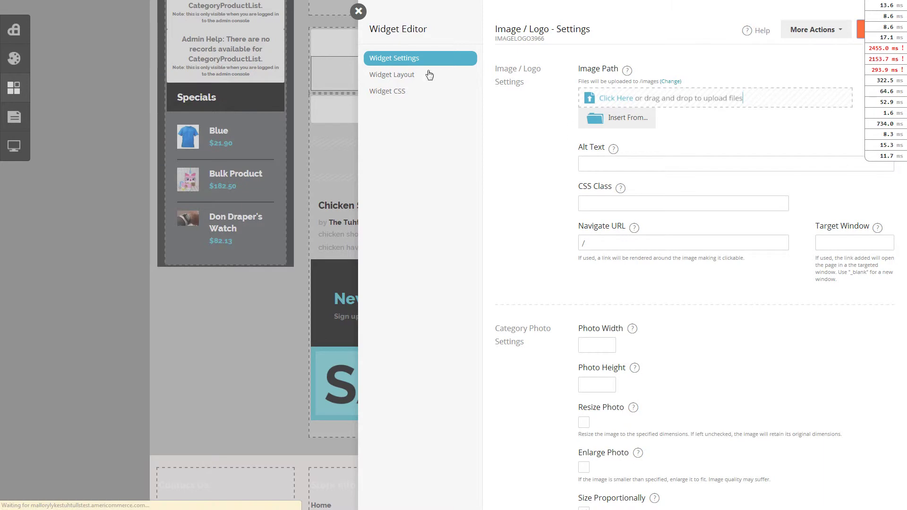
left_click(358, 11)
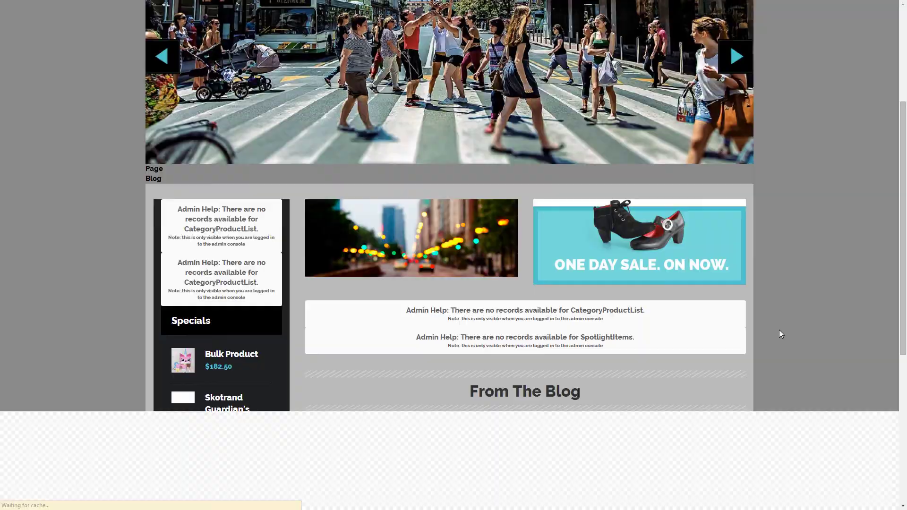
Step: Permanently delete the now-empty image widget below the Newsletter block
scroll(770, 328, "down", 8)
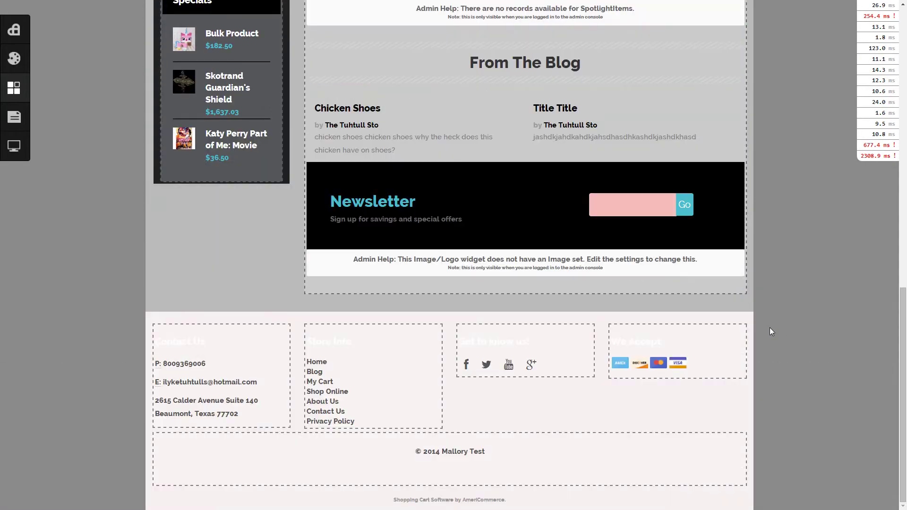
mouse_move(499, 268)
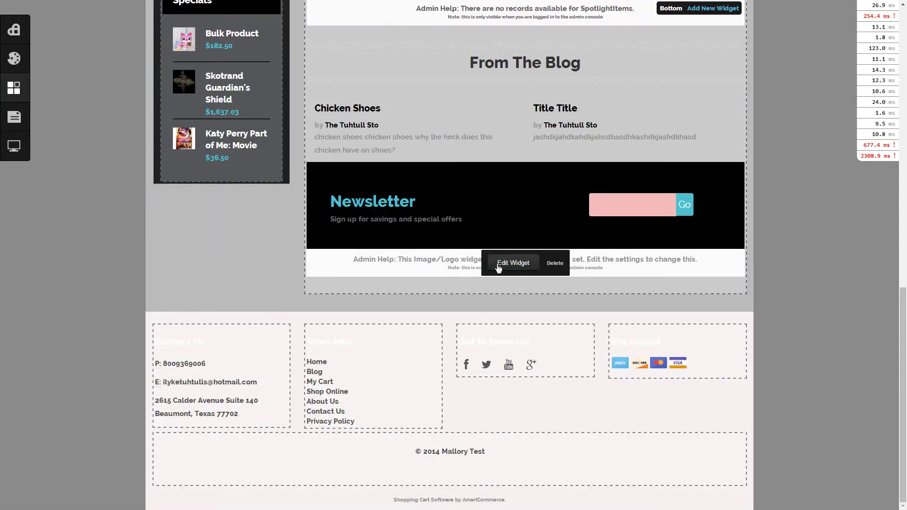
left_click(556, 269)
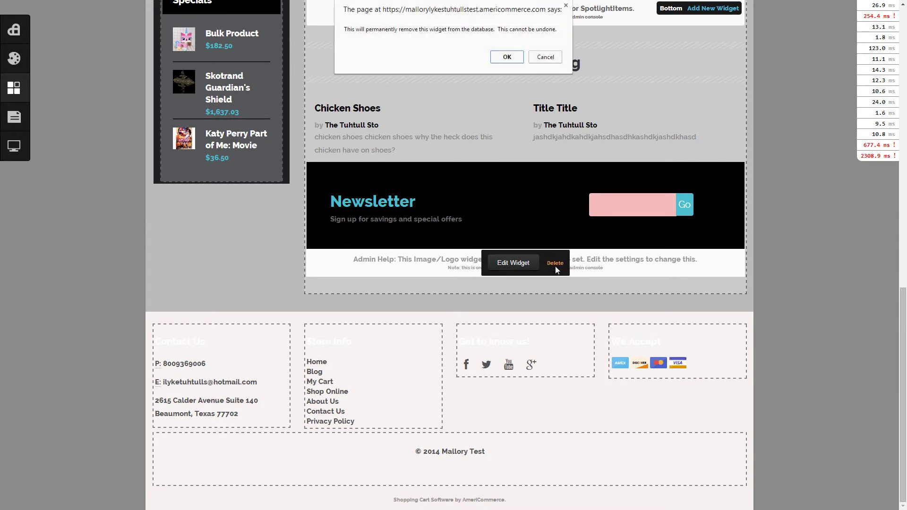
left_click(507, 57)
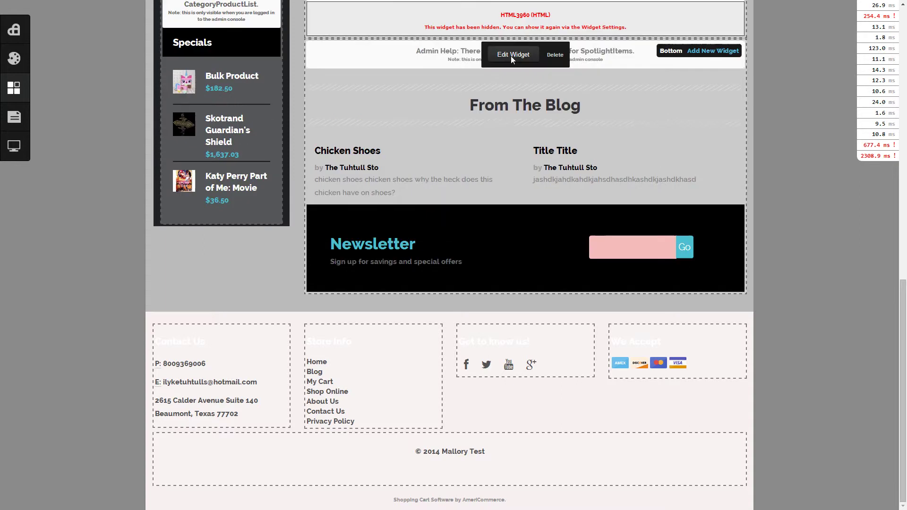
Step: Drag the social icons into footer column 4, and We Accept and Store Info into column 3
mouse_move(533, 362)
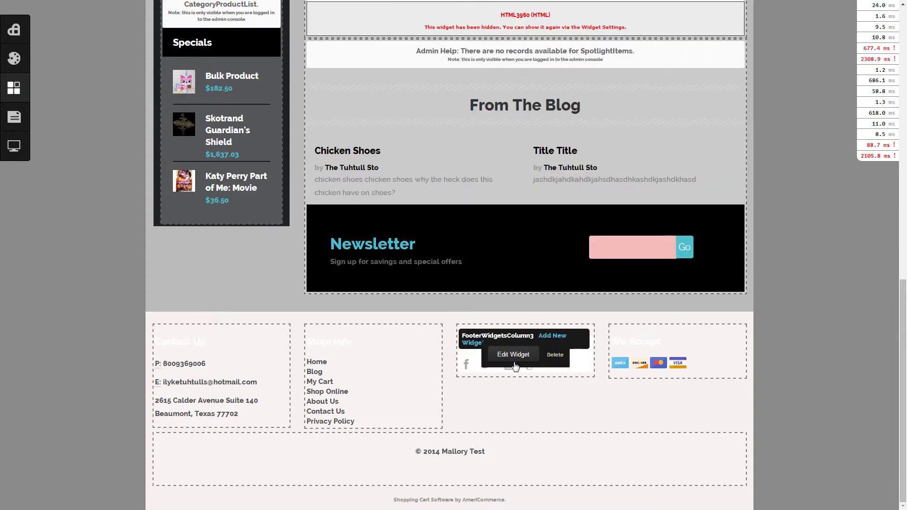
left_click_drag(471, 372, 623, 349)
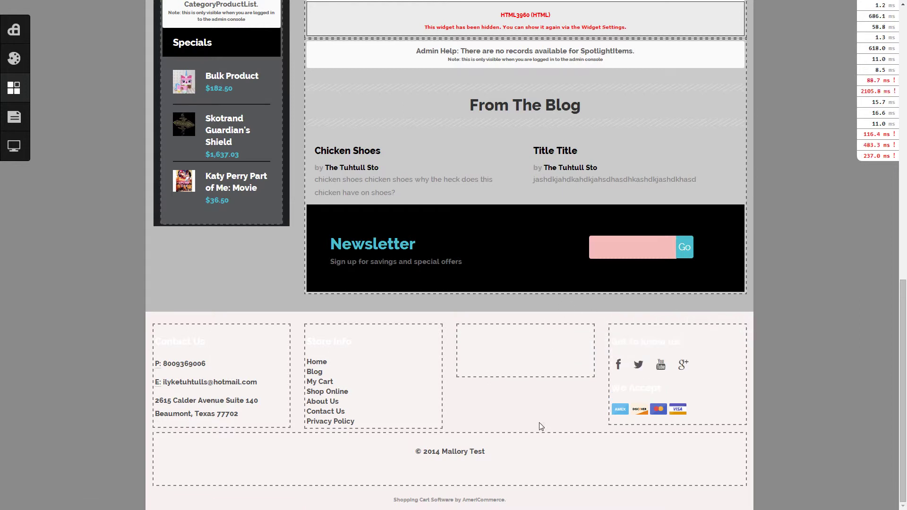
left_click_drag(633, 410, 502, 370)
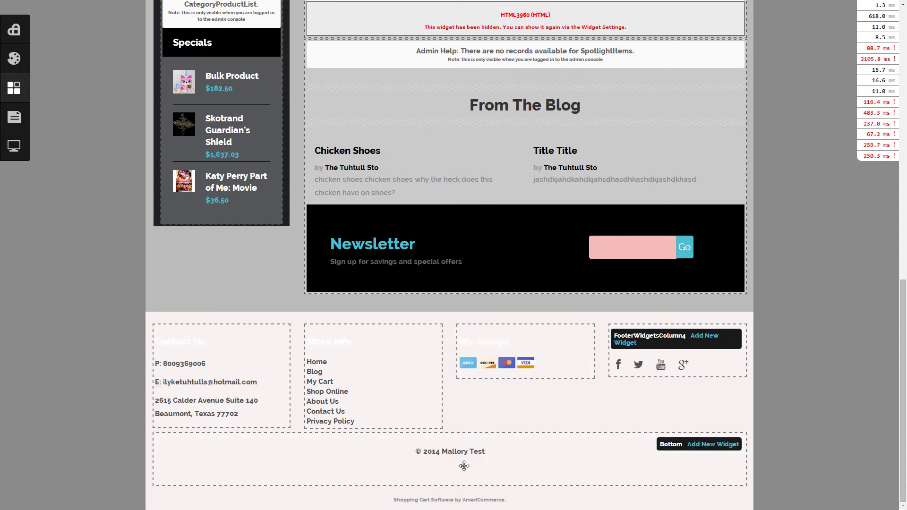
left_click_drag(358, 396, 508, 391)
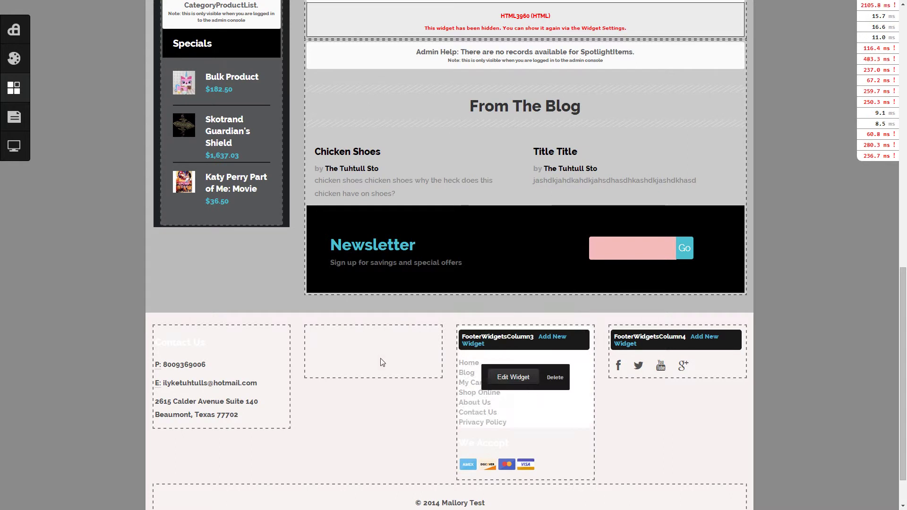
left_click(409, 337)
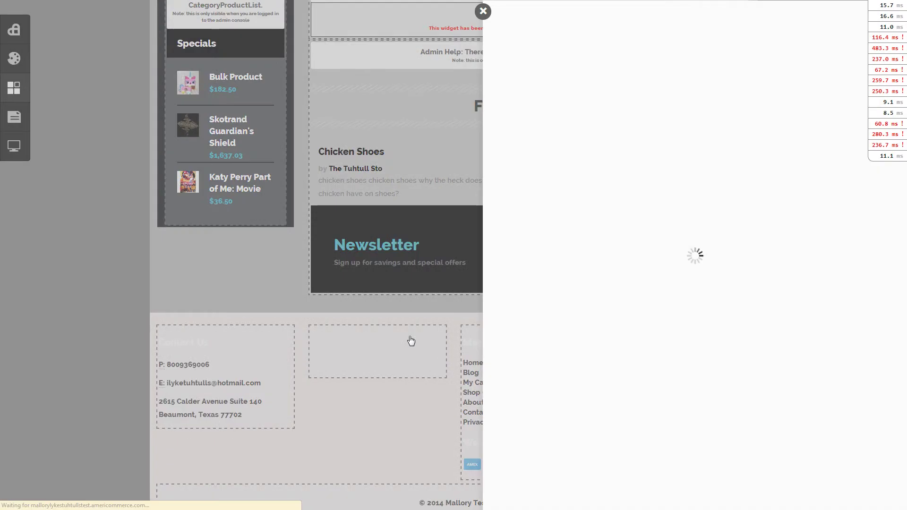
Step: Add a Bill Me Later Banner widget to the empty footer column from the theme widget list
scroll(696, 328, "down", 10)
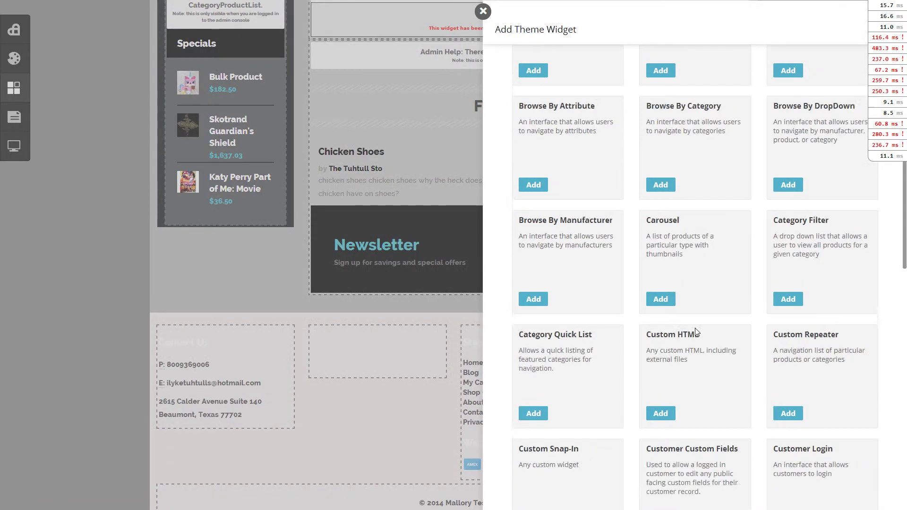
scroll(696, 332, "down", 6)
scroll(697, 332, "down", 4)
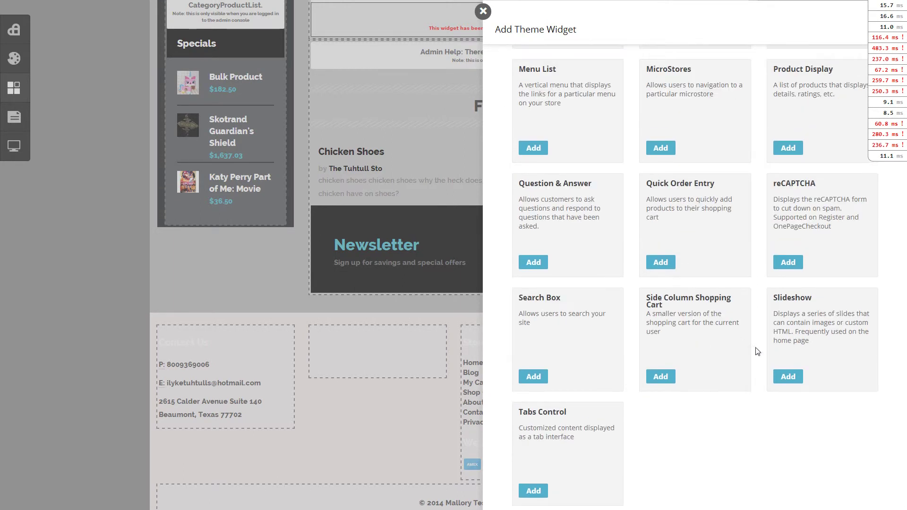
left_click(793, 378)
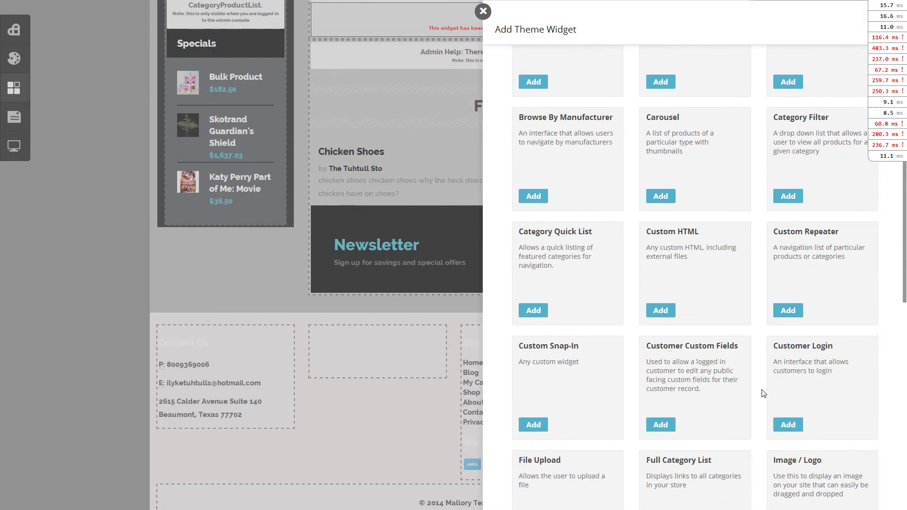
scroll(764, 393, "up", 9)
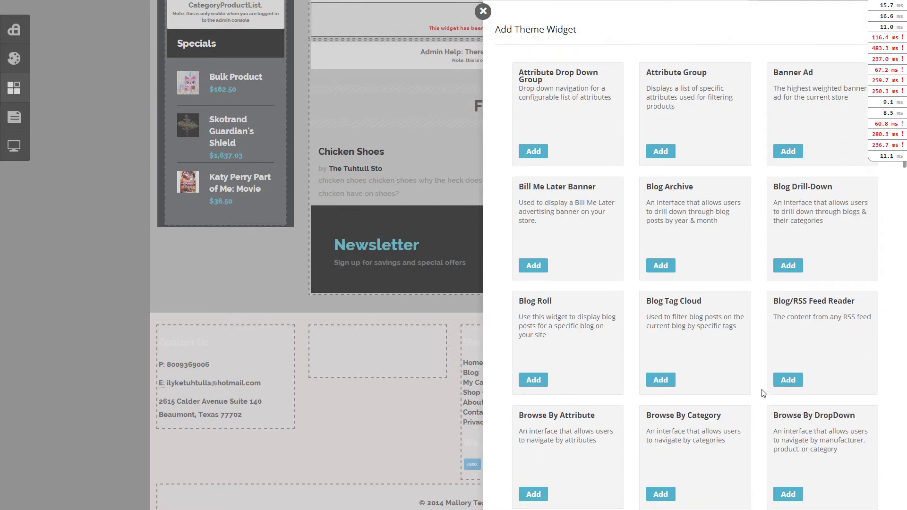
left_click(533, 266)
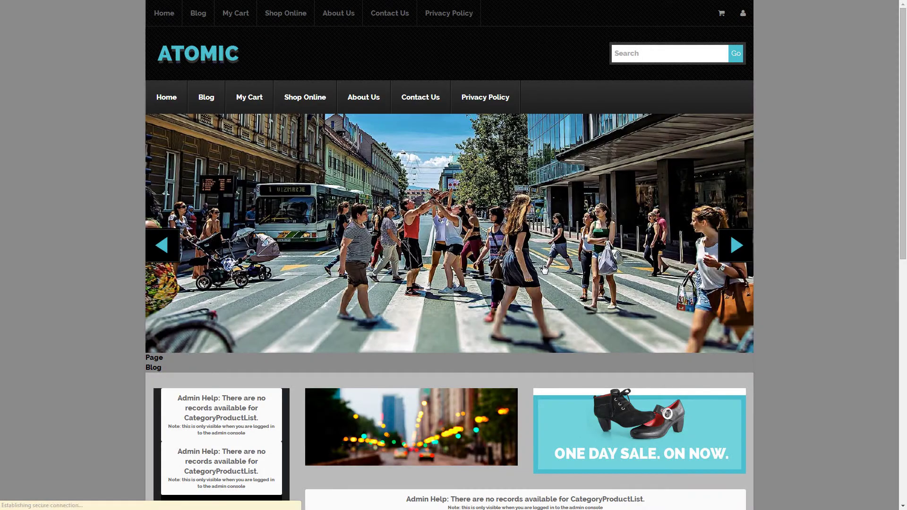
Step: Permanently delete the homepage header slideshow widget
scroll(556, 322, "down", 10)
scroll(556, 322, "down", 3)
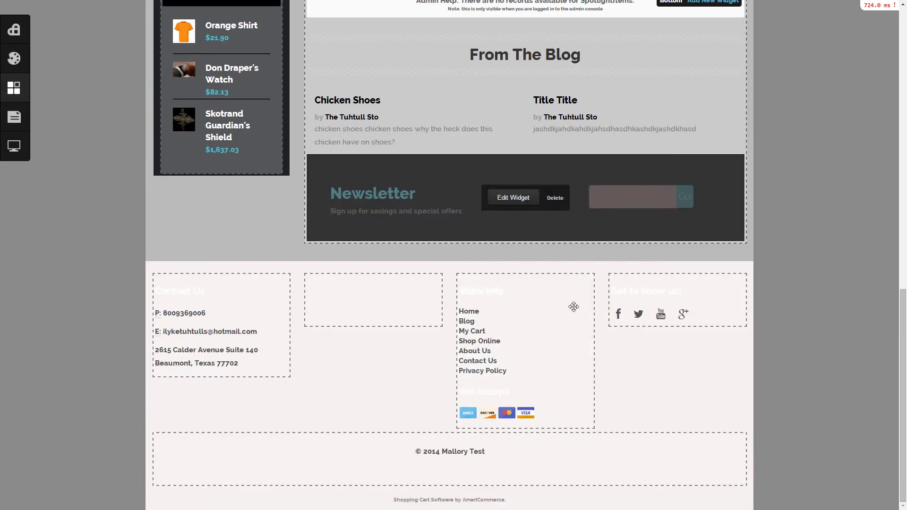
scroll(480, 338, "up", 8)
scroll(480, 338, "up", 3)
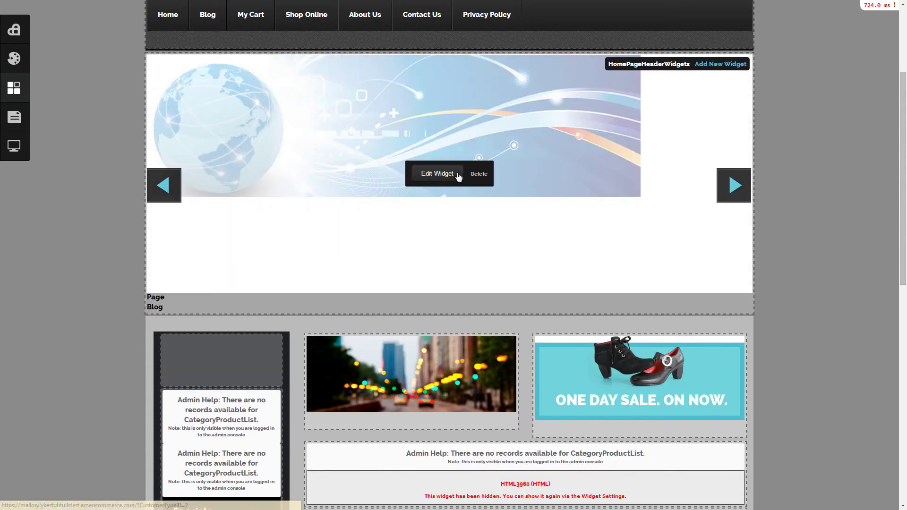
left_click(479, 173)
left_click(506, 56)
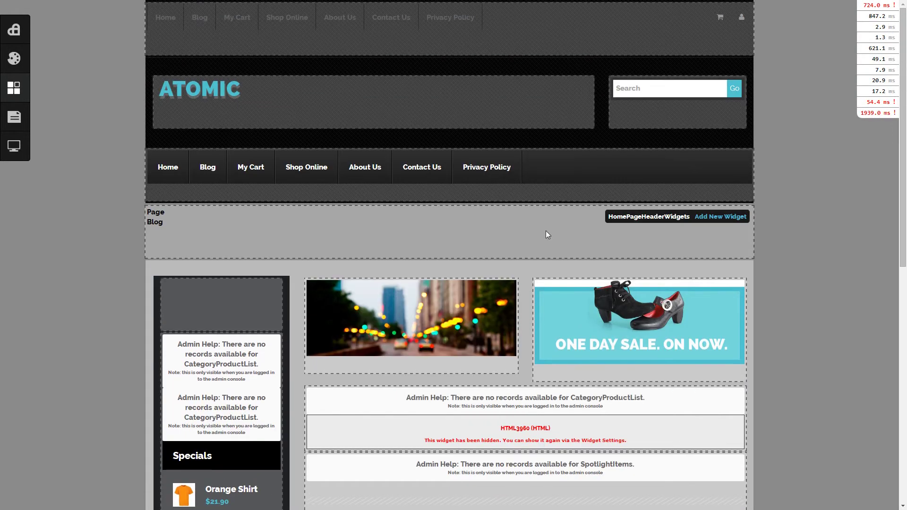
Step: Add a Carousel widget to the emptied header area
left_click(716, 220)
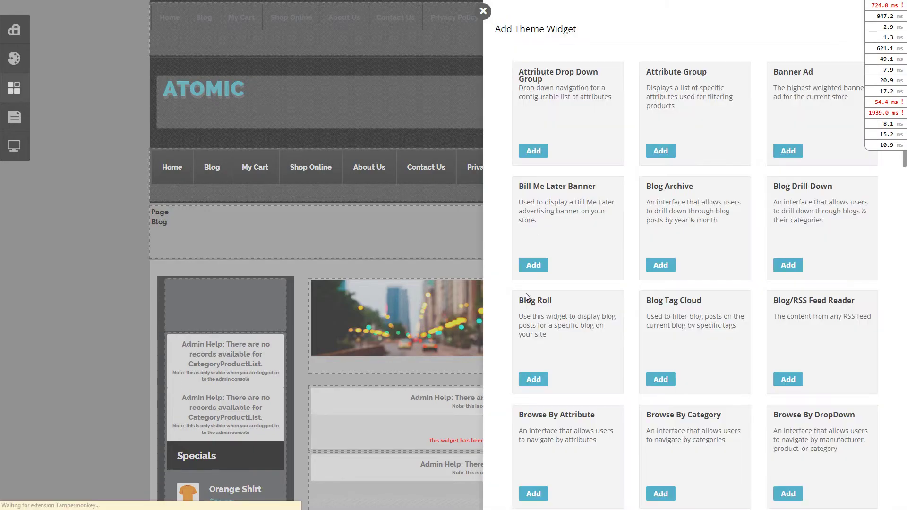
scroll(744, 317, "down", 9)
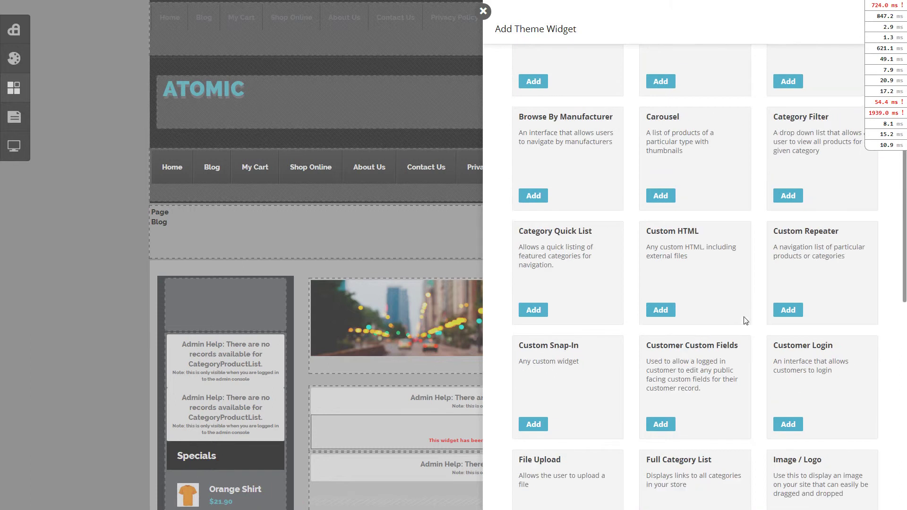
left_click(660, 196)
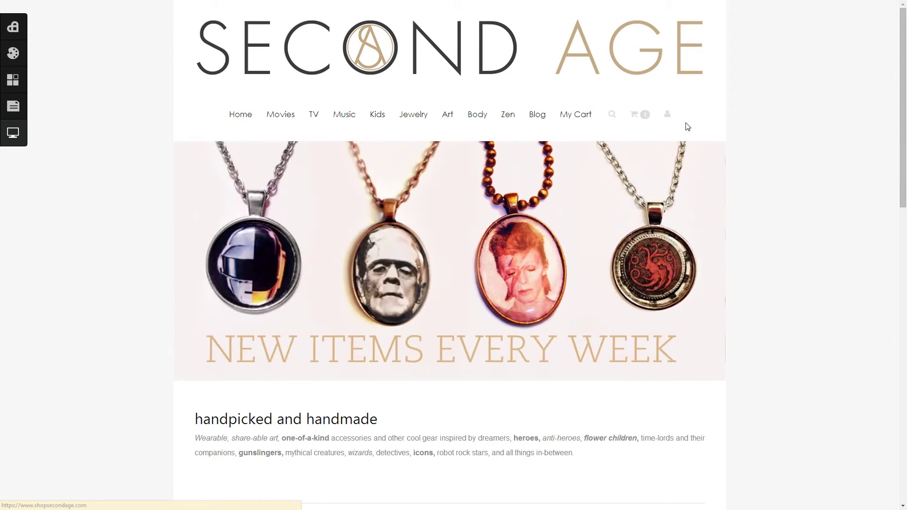
Step: Turn on widget editing from the Widgets sidebar item and edit the #UPDATES widget
scroll(770, 274, "down", 15)
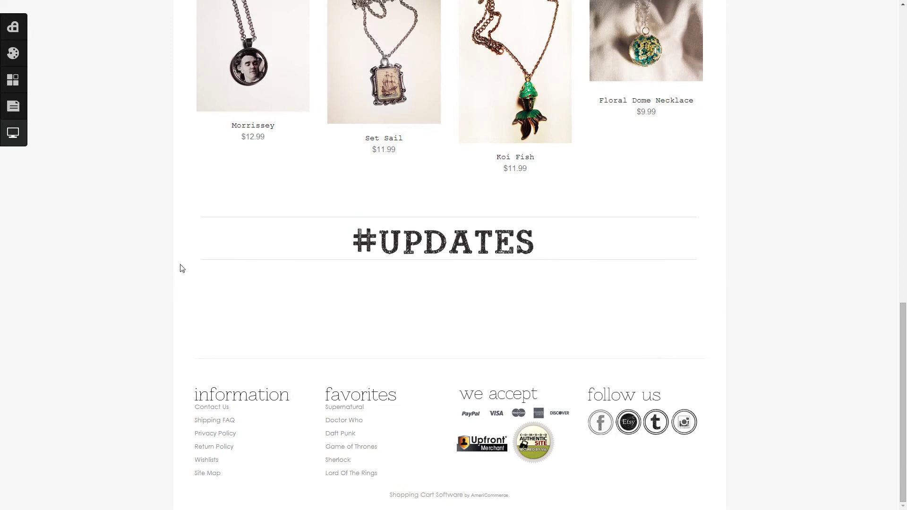
left_click(18, 80)
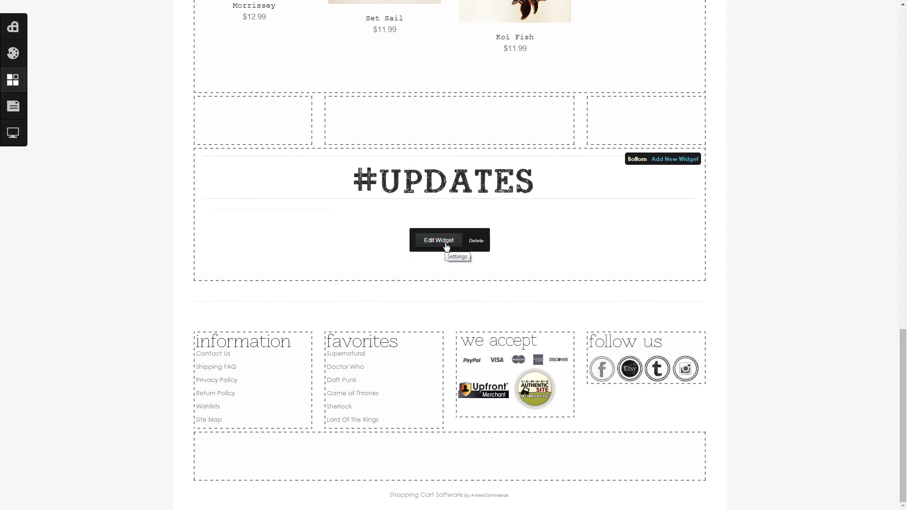
left_click(446, 243)
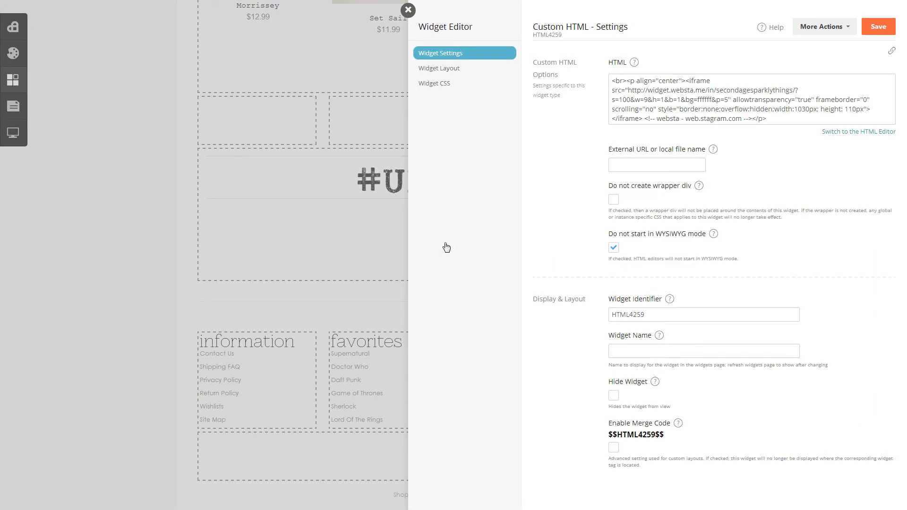
Step: Save widget HTML4259's Instagram iframe code and close the Widget Editor
left_click_drag(774, 118, 545, 64)
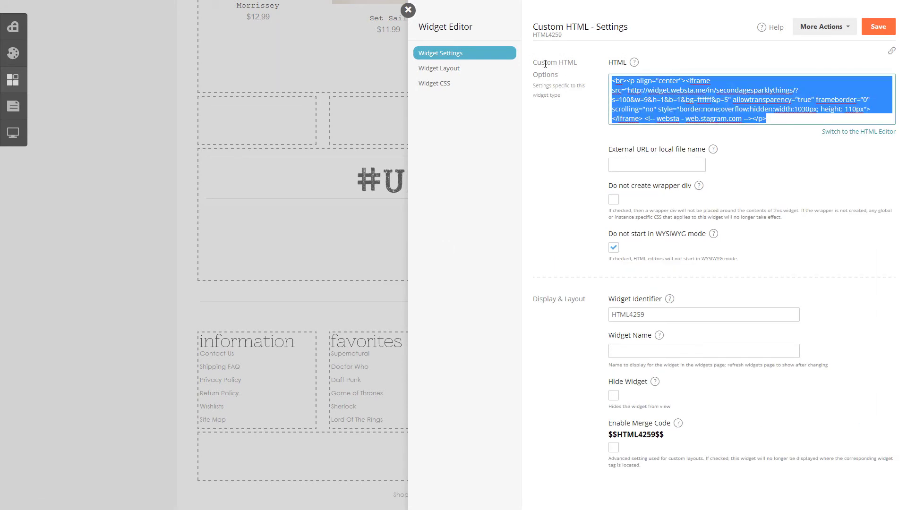
left_click(792, 121)
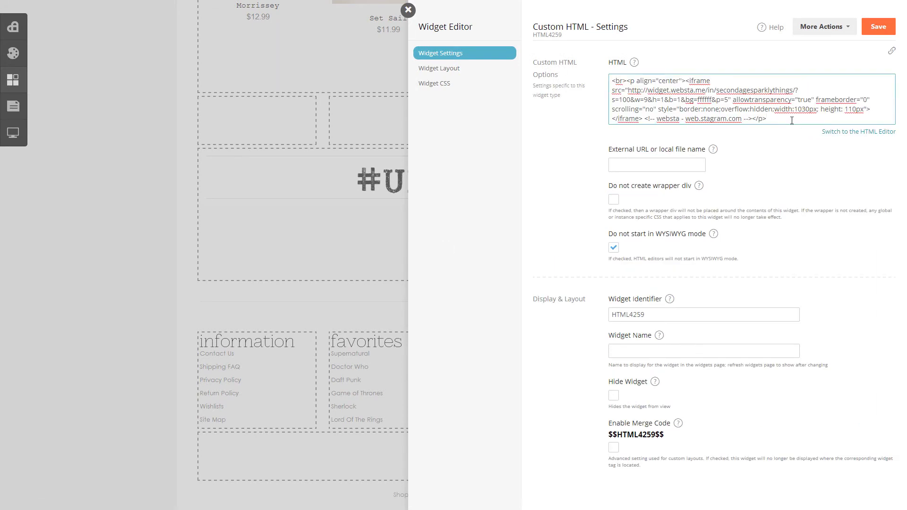
left_click(873, 28)
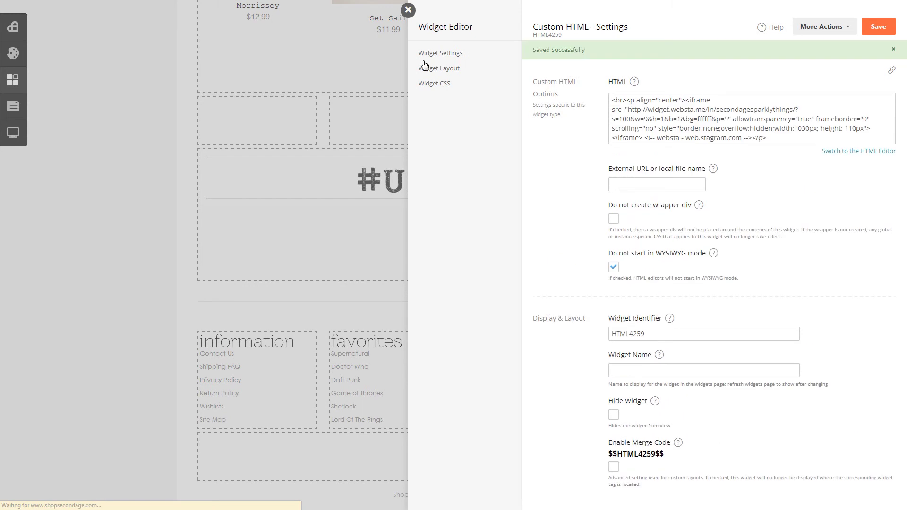
left_click(407, 9)
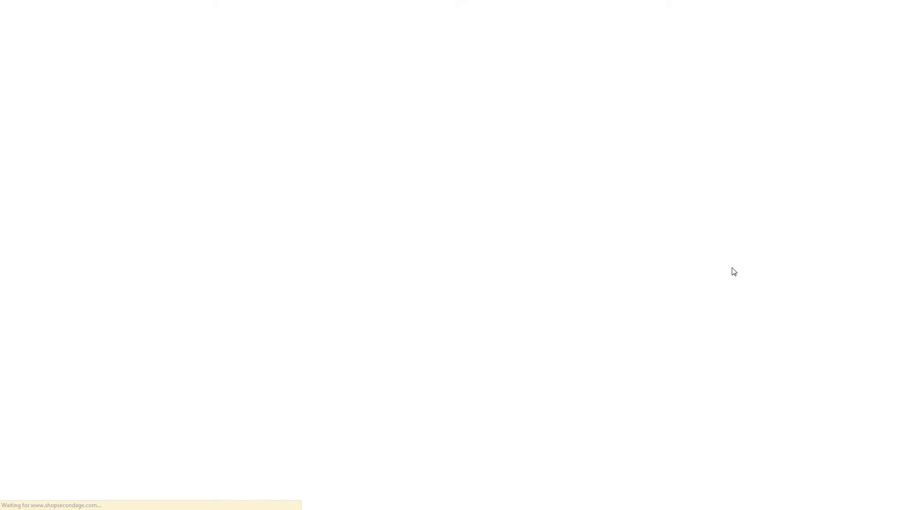
Step: Open the footer Social Icons widget HTML3955 in the Widget Editor
scroll(755, 299, "down", 10)
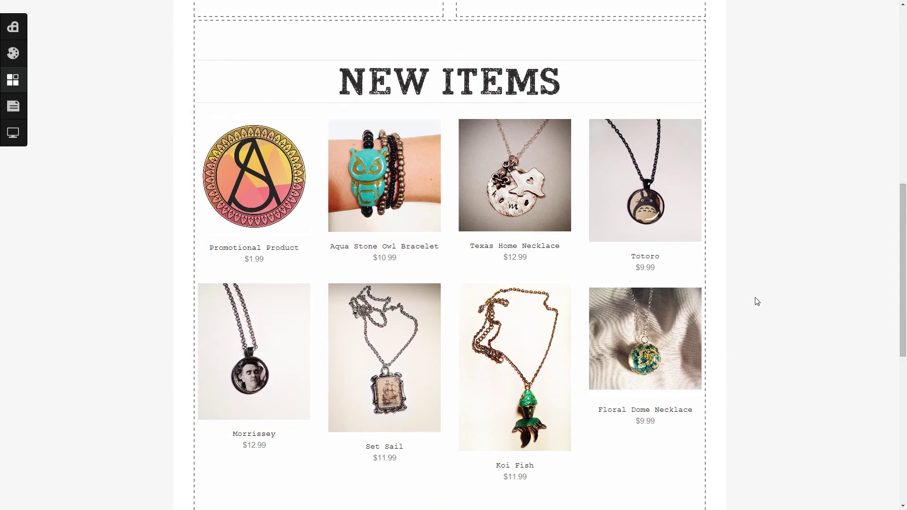
scroll(755, 299, "down", 9)
mouse_move(641, 382)
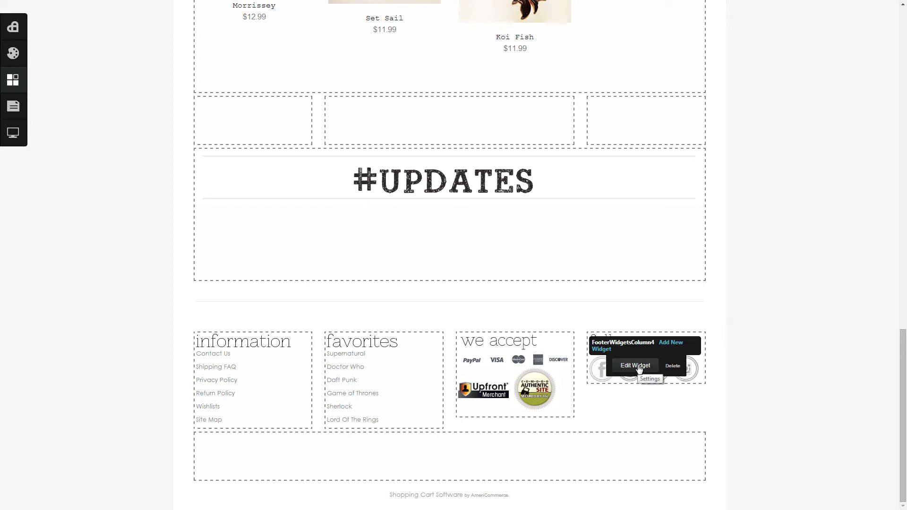
left_click(639, 368)
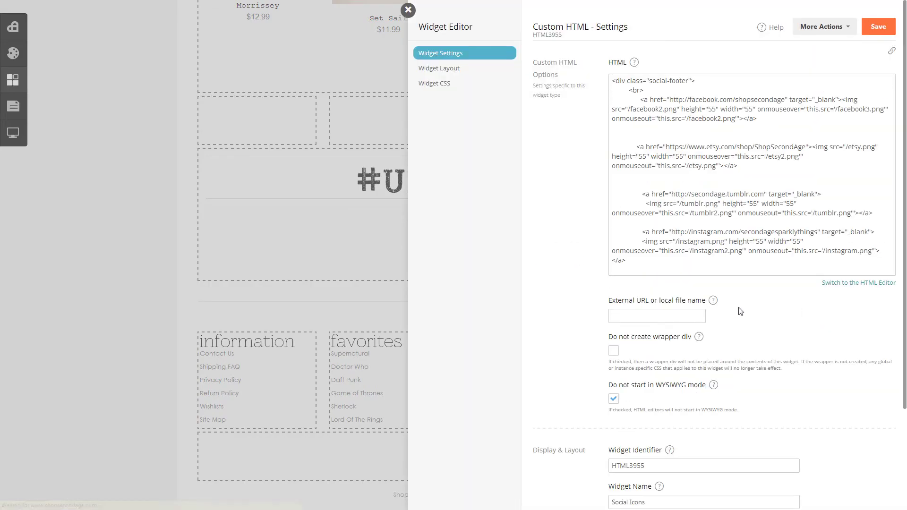
Step: Inspect the Facebook link and /facebook2.png image code, then view the HTML as rendered icons
left_click(639, 99)
left_click_drag(639, 98, 780, 117)
left_click(780, 117)
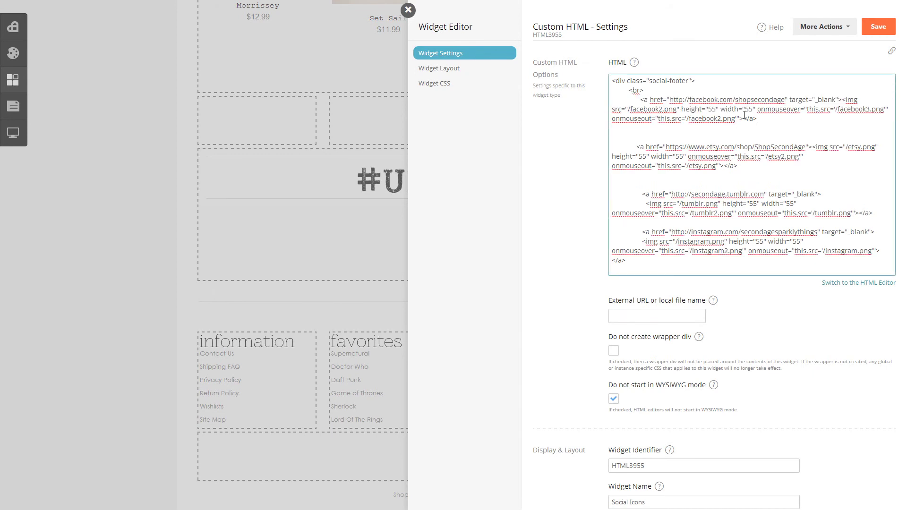
left_click_drag(676, 108, 625, 109)
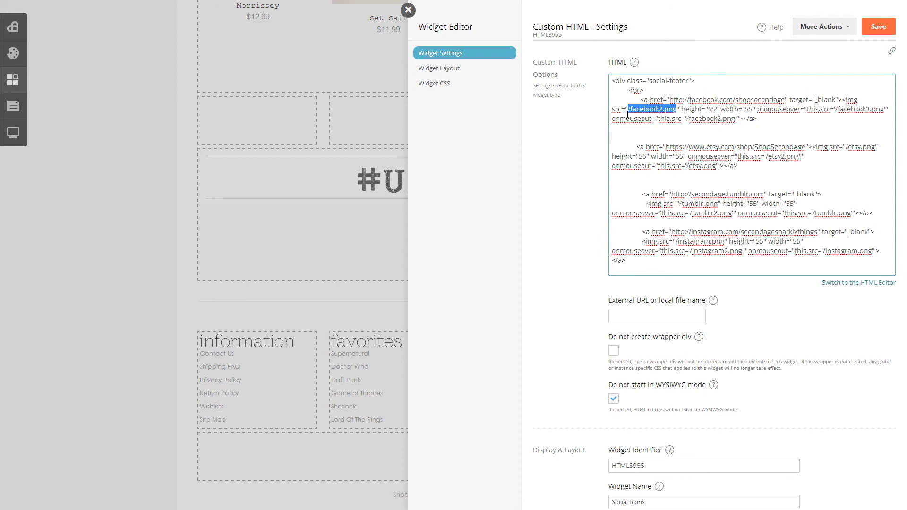
left_click(626, 107)
left_click_drag(639, 99, 846, 96)
left_click(804, 128)
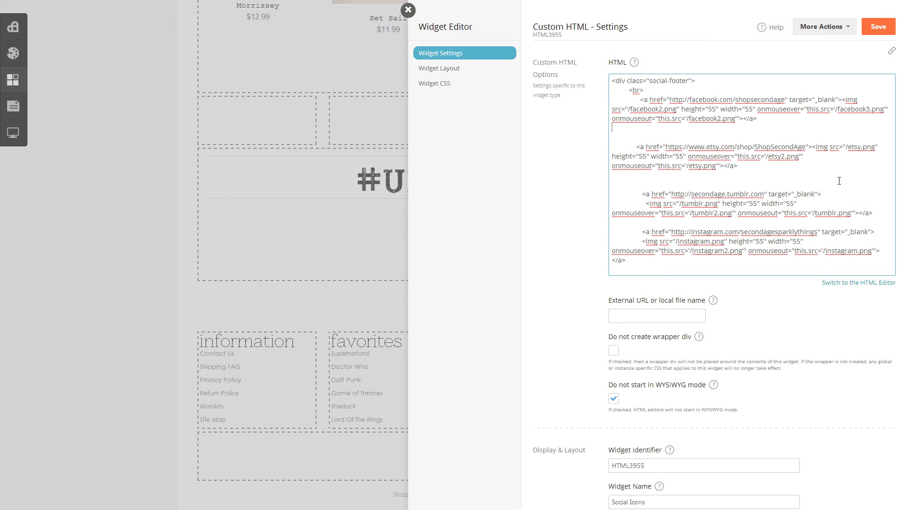
left_click(857, 283)
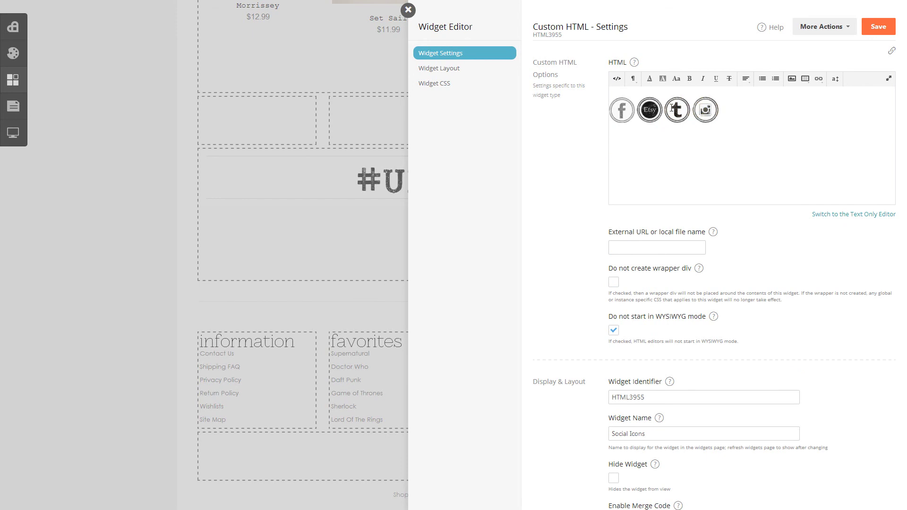